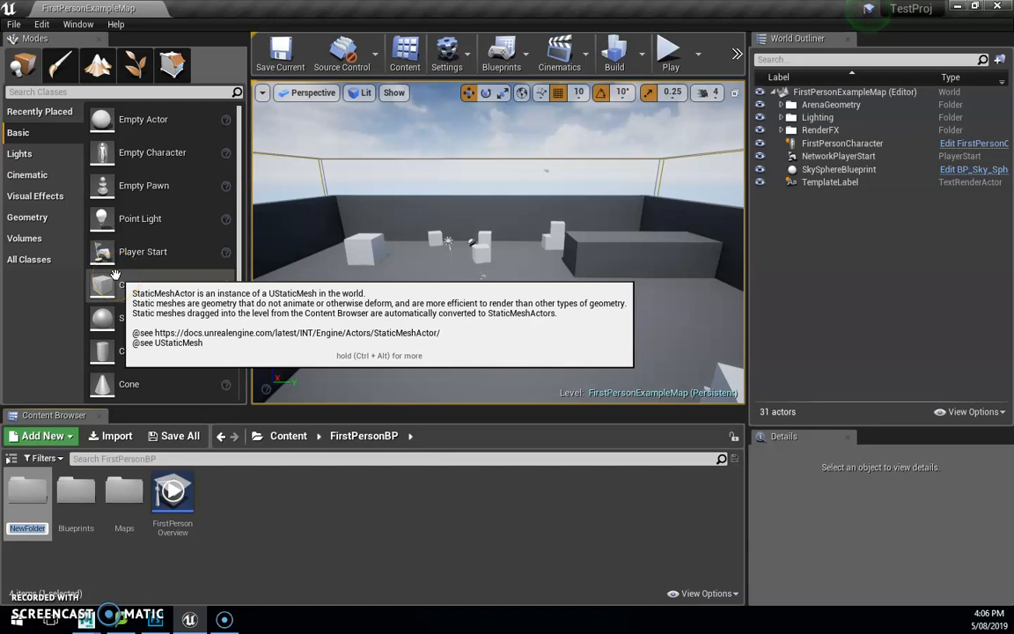
- Name the new folder in FirstPersonBP myAssets and open it
{"action": "type", "text": "ts"}
{"action": "key", "text": "Return"}
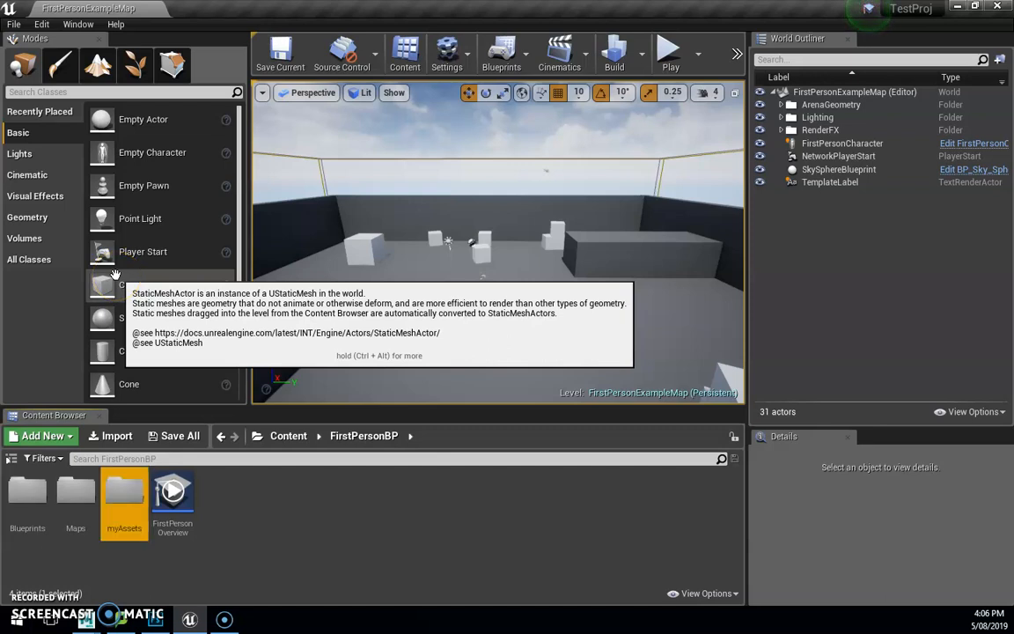
{"action": "double_click", "coordinate": [120, 506]}
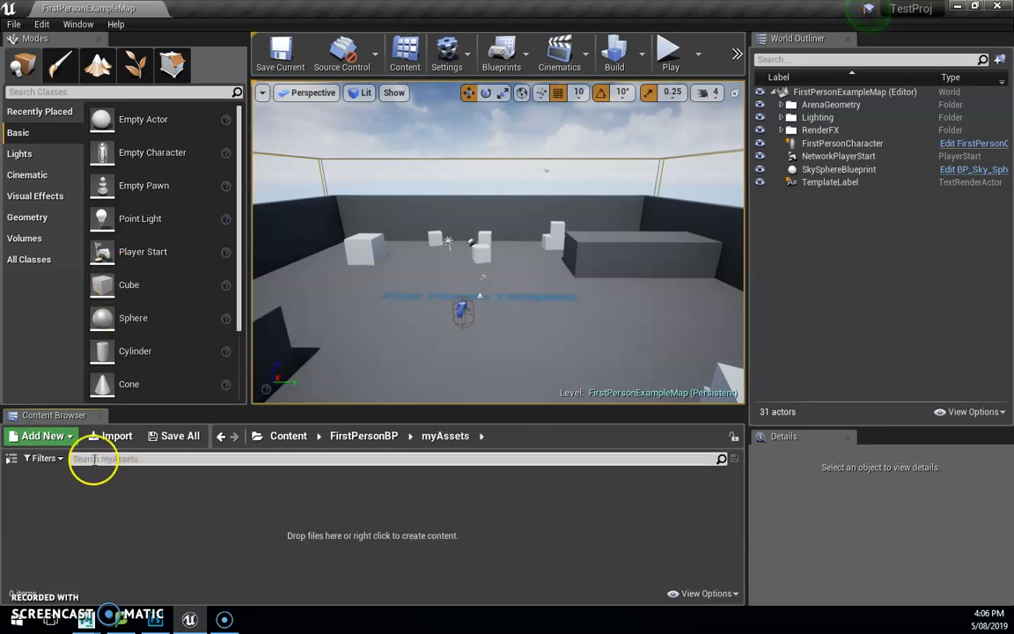
- Import the batteryMesh FBX from the battery project's scenes folder with its materials and textures, and close the message log
{"action": "left_click", "coordinate": [116, 436]}
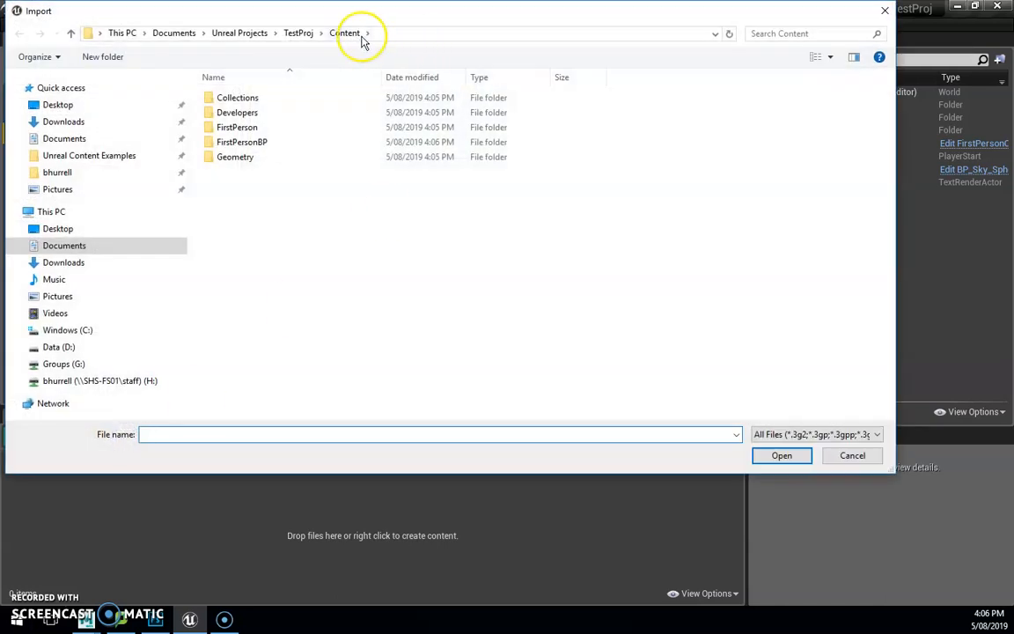
{"action": "left_click", "coordinate": [86, 173]}
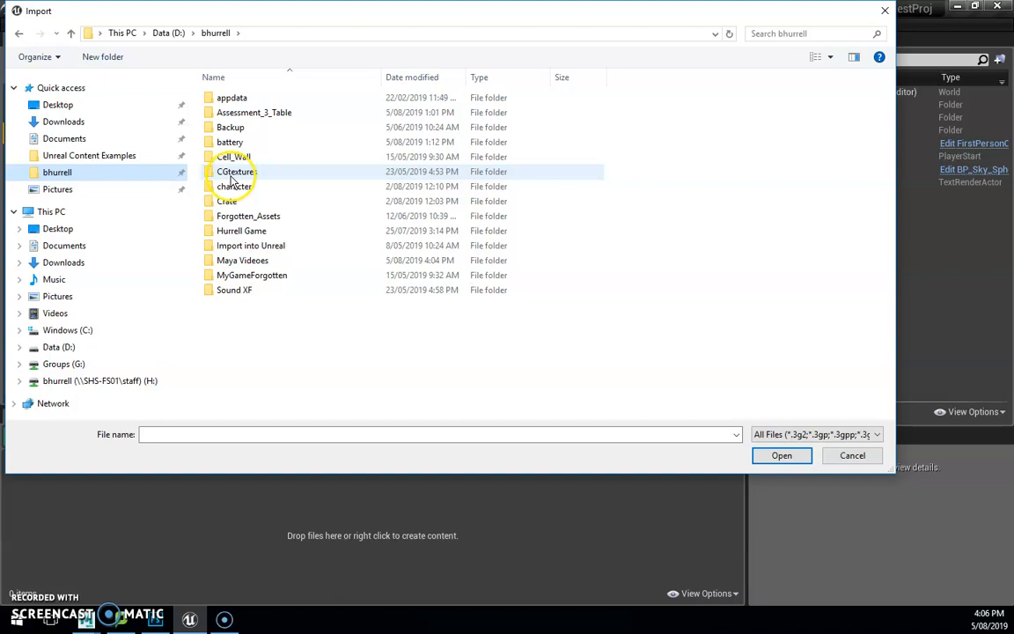
{"action": "double_click", "coordinate": [229, 142]}
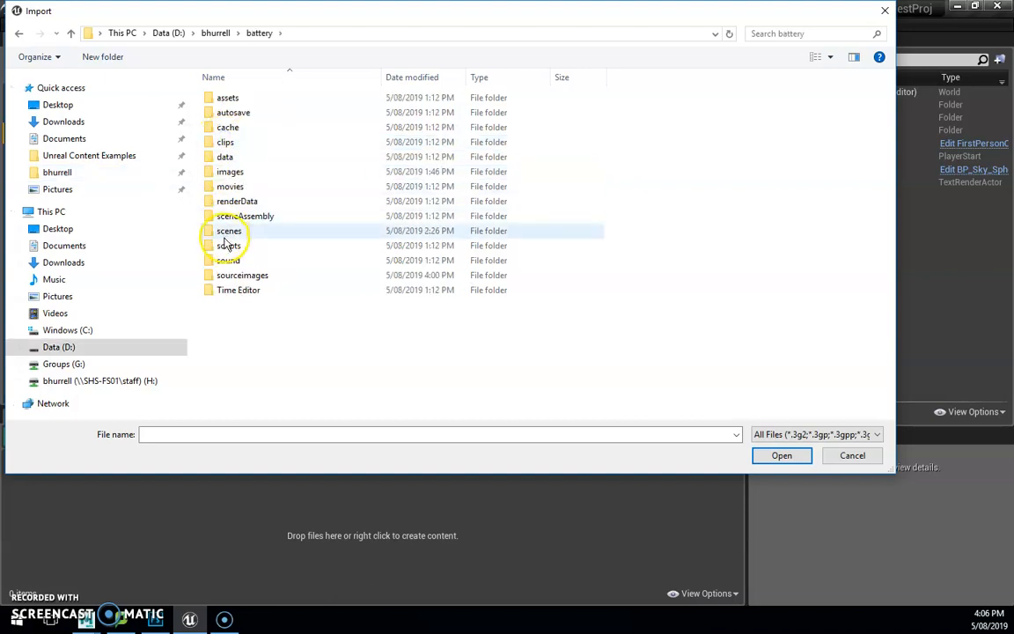
{"action": "double_click", "coordinate": [225, 230]}
{"action": "double_click", "coordinate": [232, 110]}
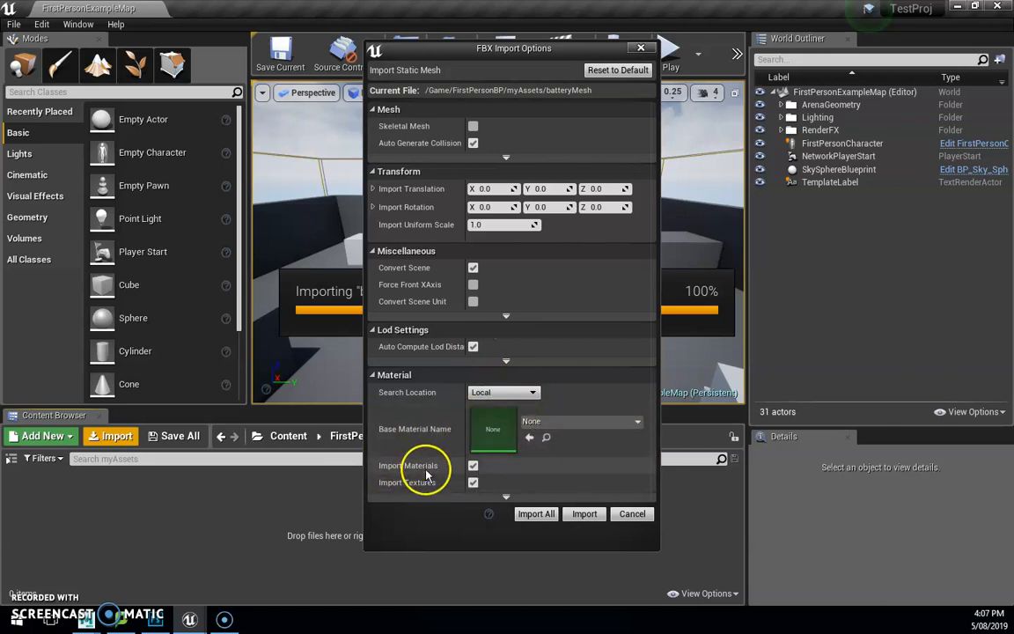
{"action": "left_click", "coordinate": [536, 514]}
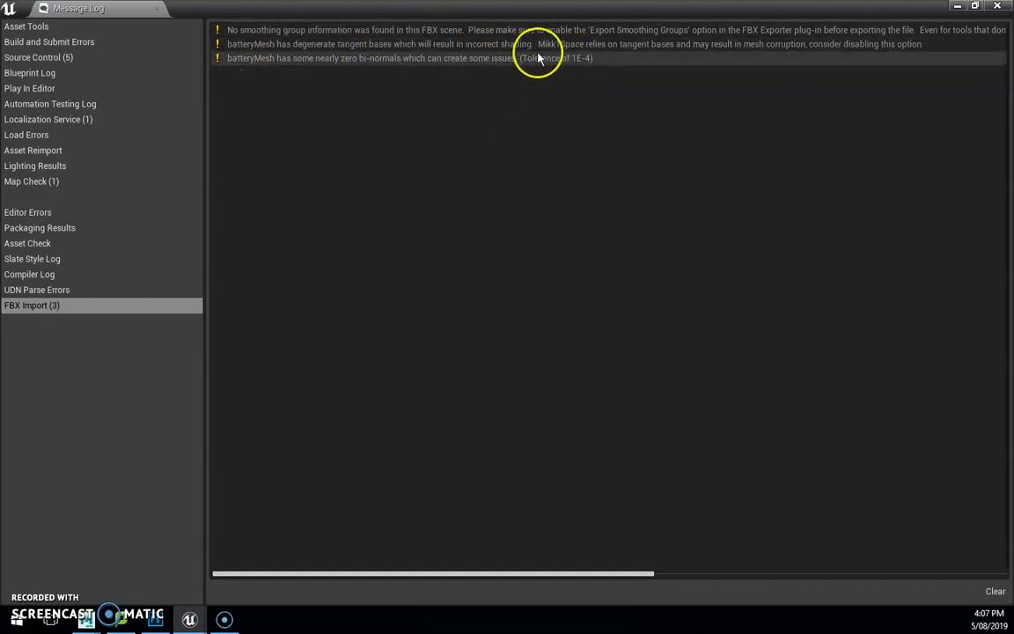
{"action": "left_click", "coordinate": [996, 7]}
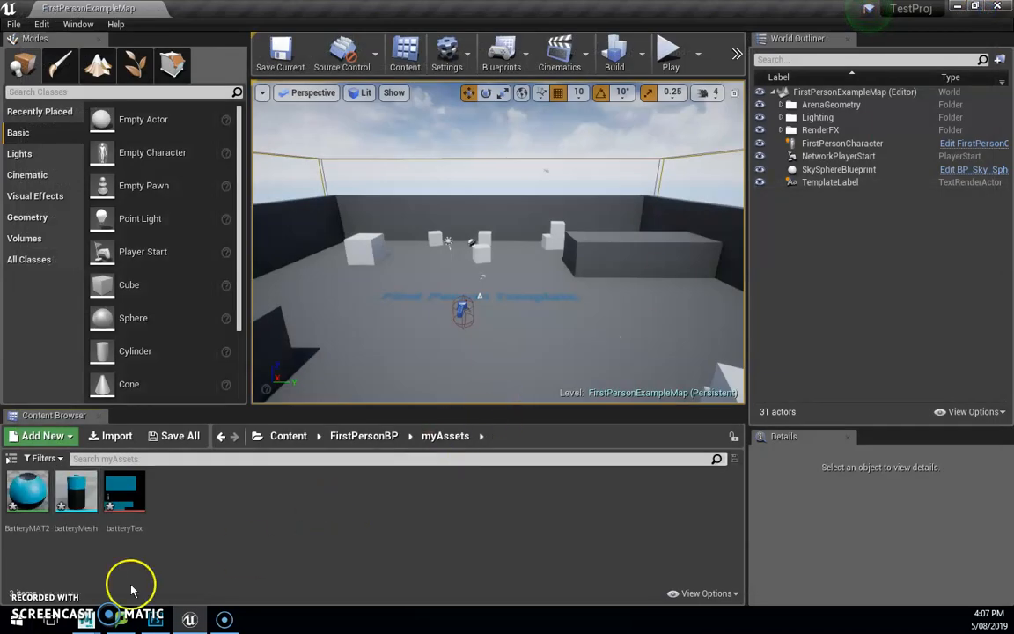
- Inspect the imported assets, opening the batteryTex texture to view its image and closing it again
{"action": "mouse_move", "coordinate": [31, 539]}
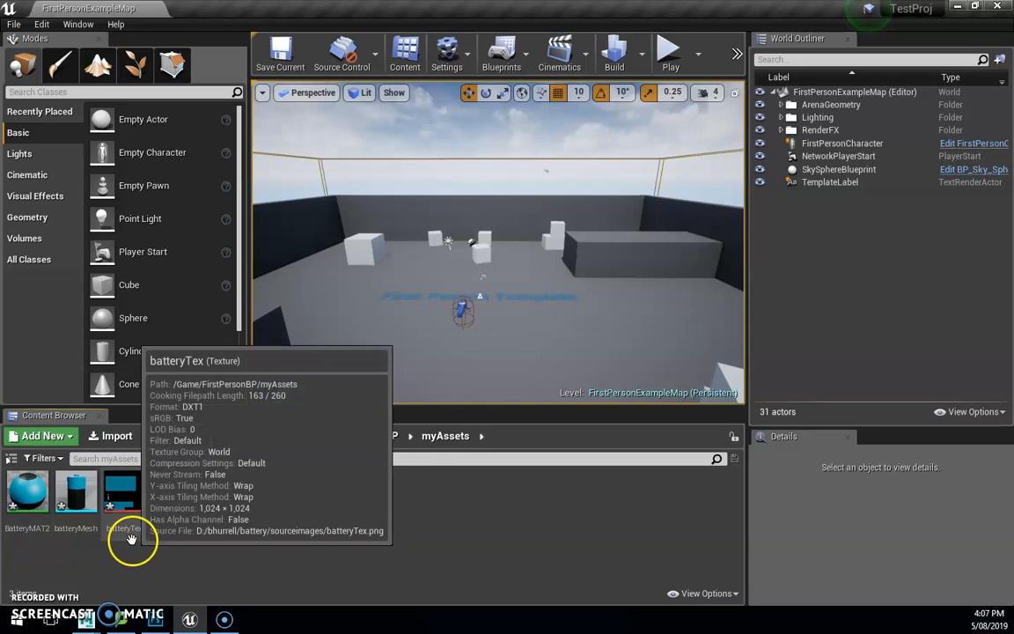
{"action": "mouse_move", "coordinate": [116, 529]}
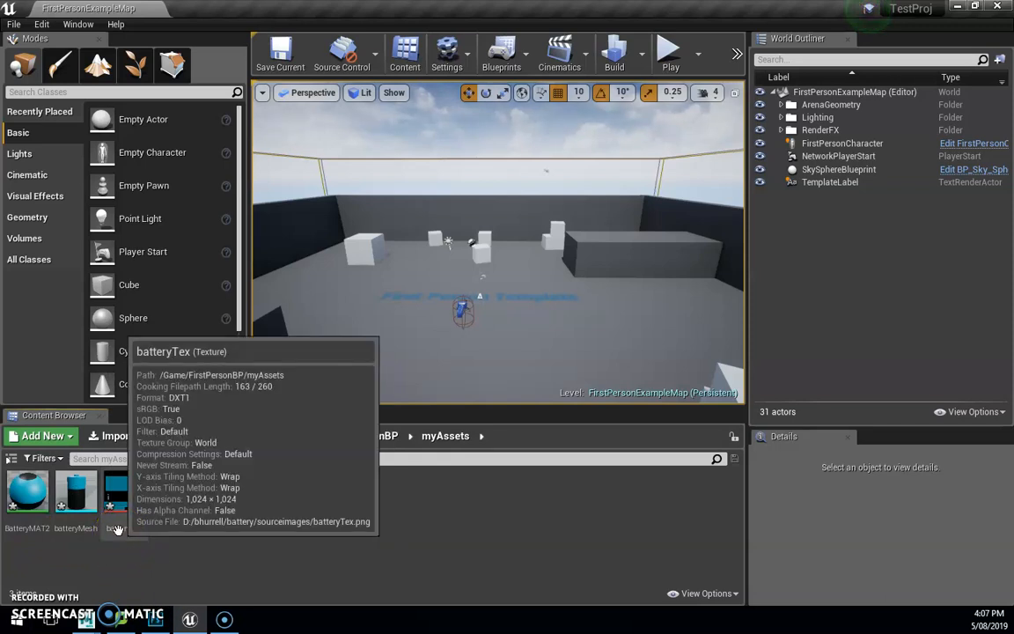
{"action": "double_click", "coordinate": [116, 529]}
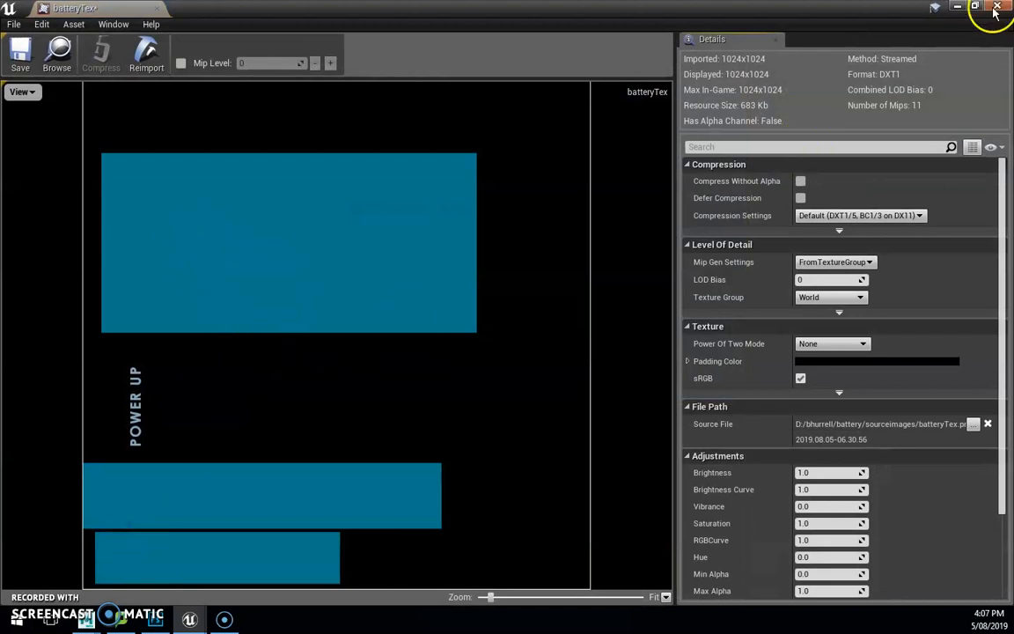
{"action": "left_click", "coordinate": [996, 8]}
- Open the BatteryMAT2 material and arrange its Texture Sample node beside the material result node
{"action": "mouse_move", "coordinate": [81, 524]}
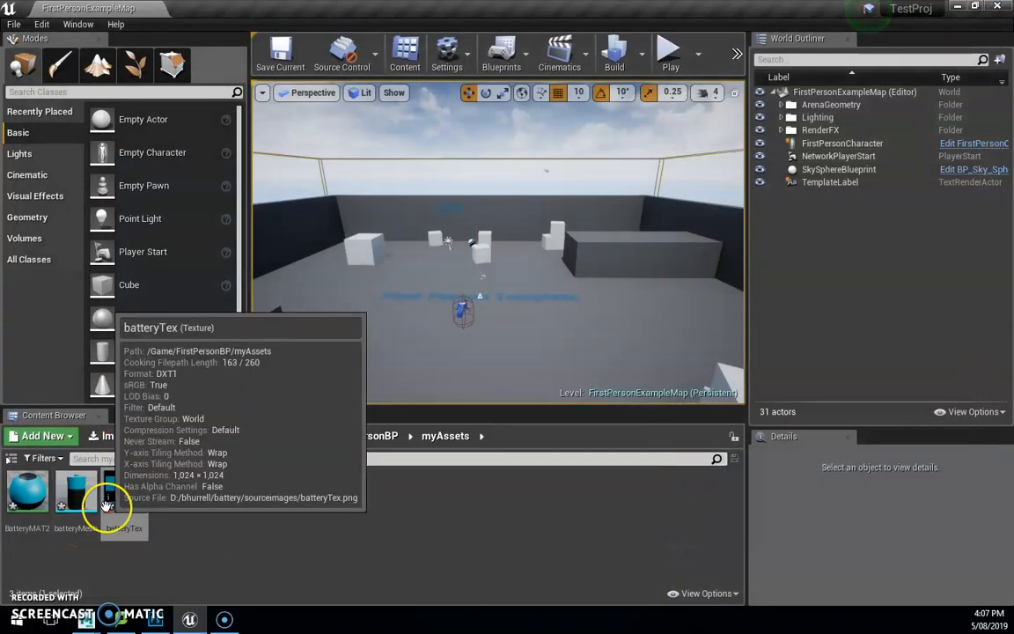
{"action": "double_click", "coordinate": [39, 517]}
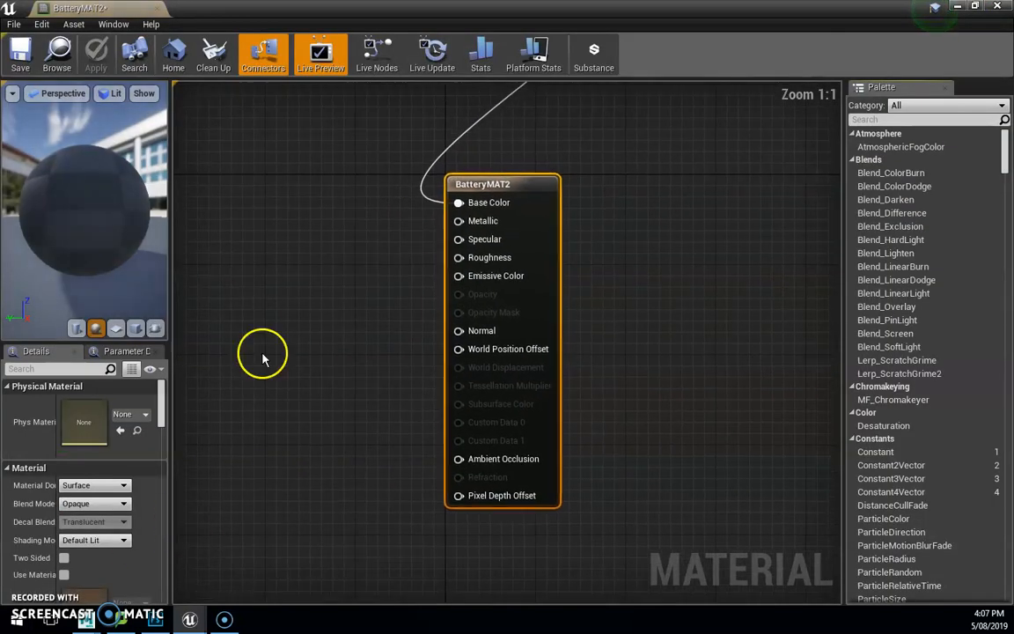
{"action": "scroll", "coordinate": [464, 216], "scroll_direction": "down", "scroll_amount": 2}
{"action": "right_click_drag", "start_coordinate": [464, 216], "coordinate": [391, 318]}
{"action": "left_click_drag", "start_coordinate": [540, 129], "coordinate": [234, 253]}
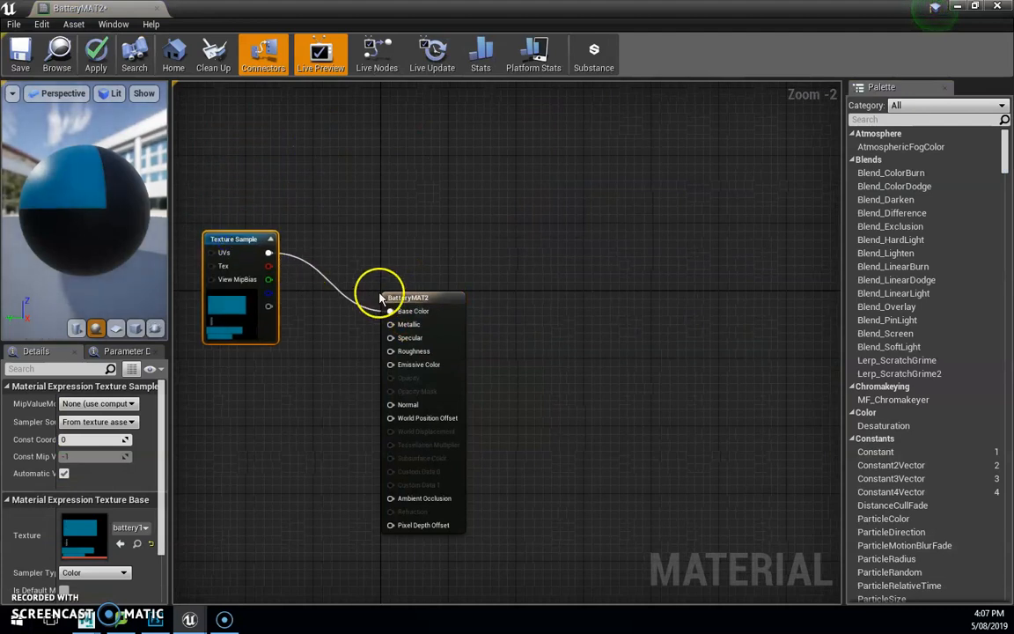
{"action": "left_click_drag", "start_coordinate": [392, 297], "coordinate": [432, 272]}
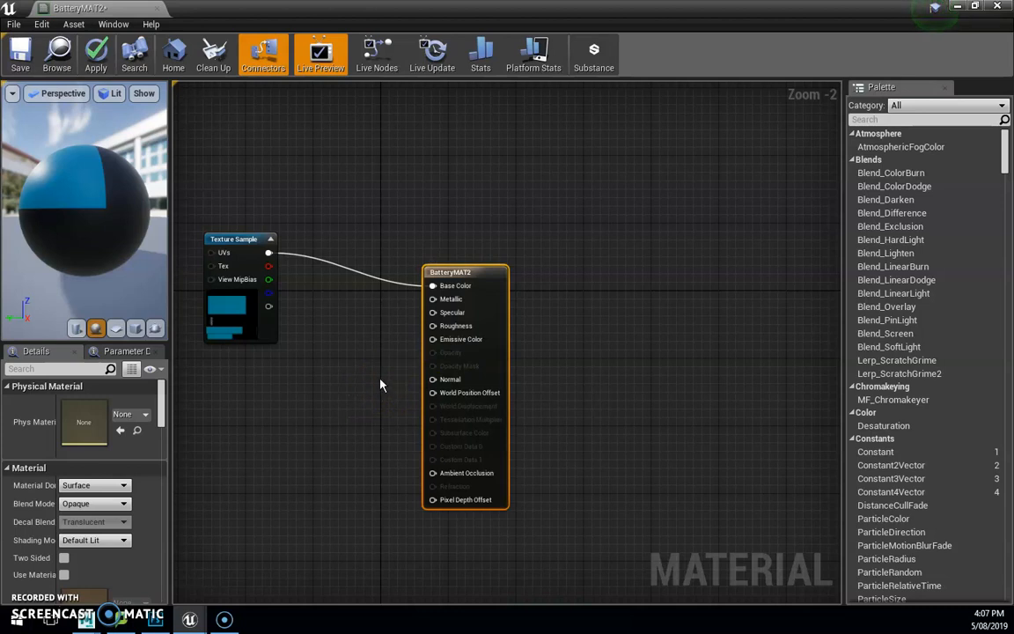
- Examine the Specular, Roughness and Emissive Color inputs on the BatteryMAT2 result node
{"action": "left_click", "coordinate": [442, 326]}
{"action": "left_click", "coordinate": [444, 341]}
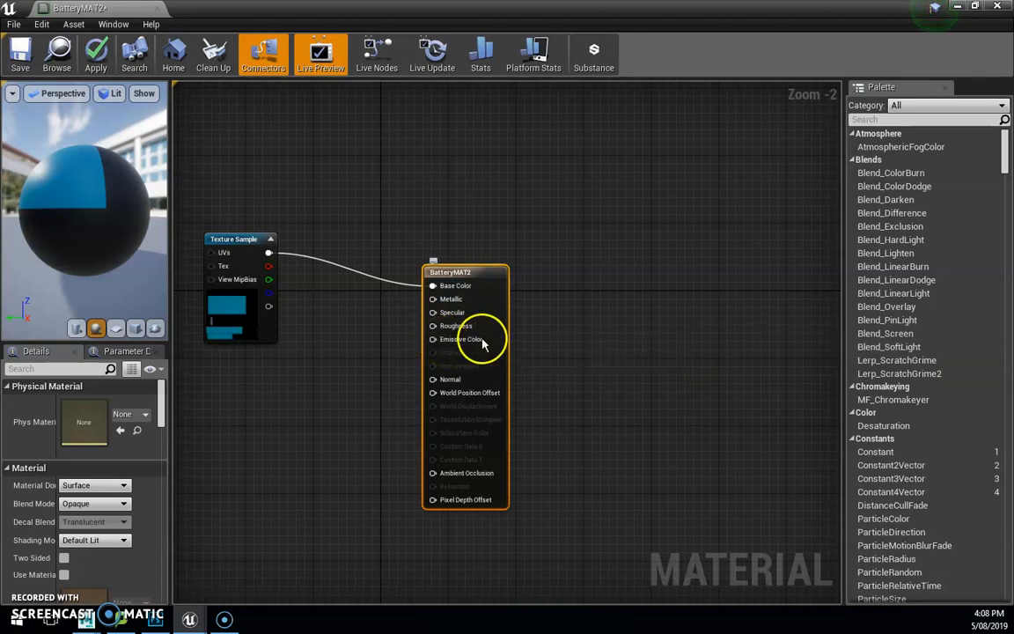
{"action": "left_click", "coordinate": [479, 312]}
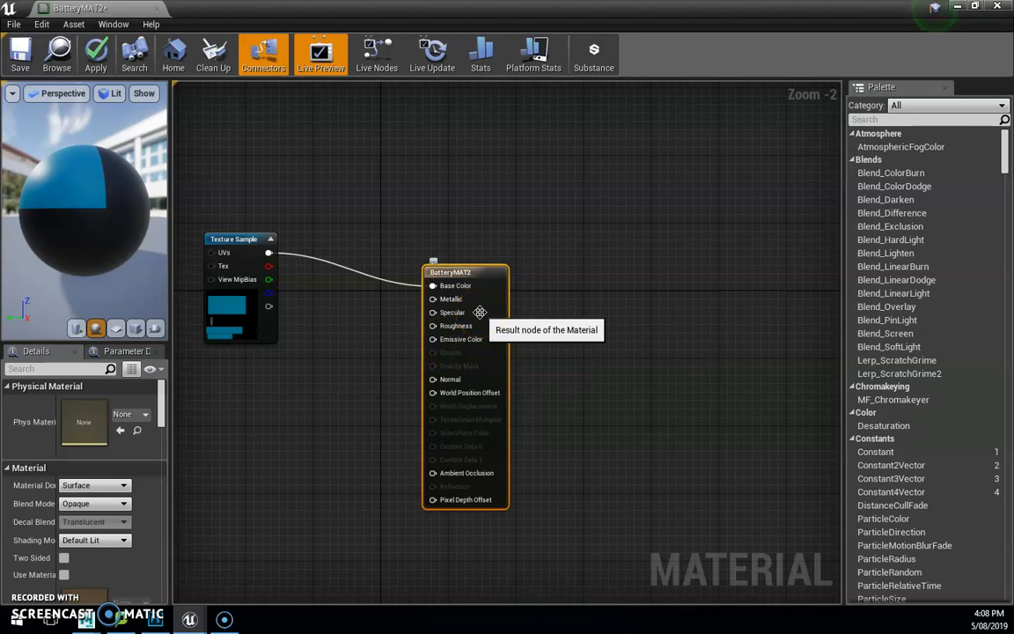
{"action": "left_click", "coordinate": [456, 314]}
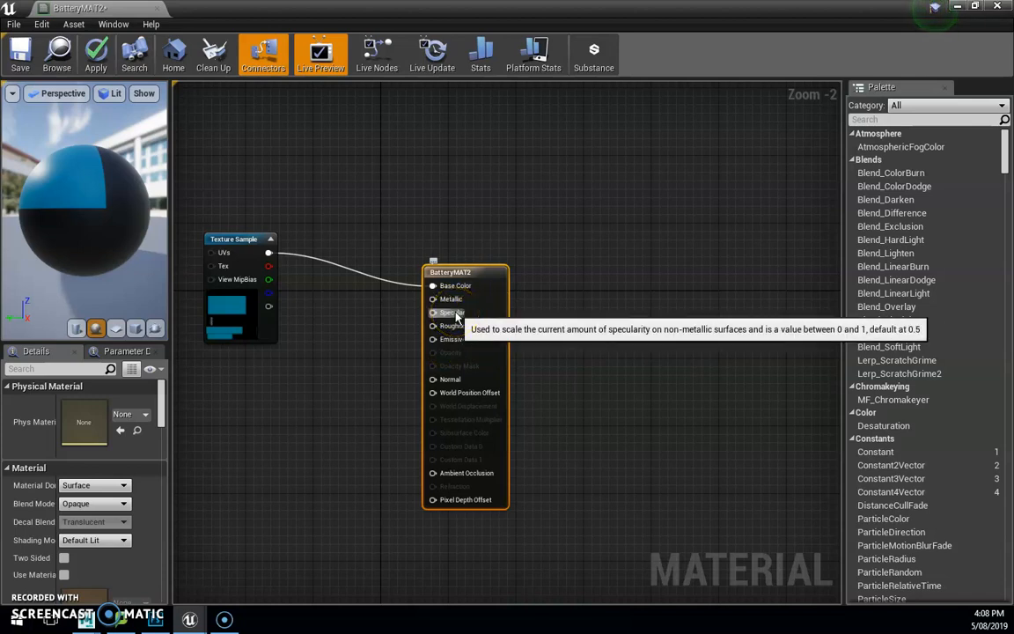
{"action": "left_click", "coordinate": [434, 353]}
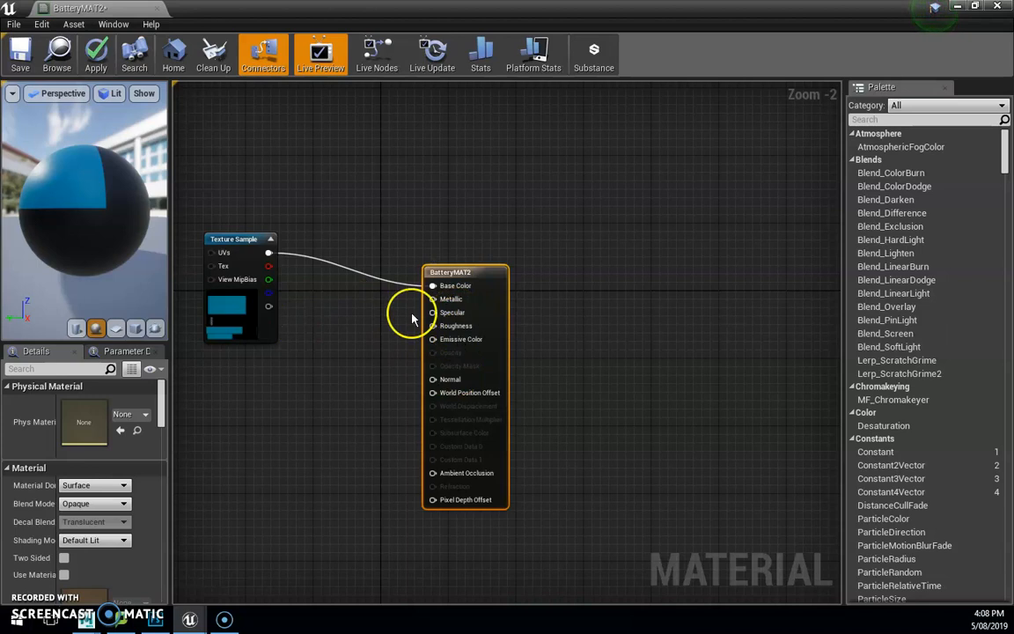
- Save the BatteryMAT2 material and close its editor to return to the level
{"action": "left_click", "coordinate": [22, 50]}
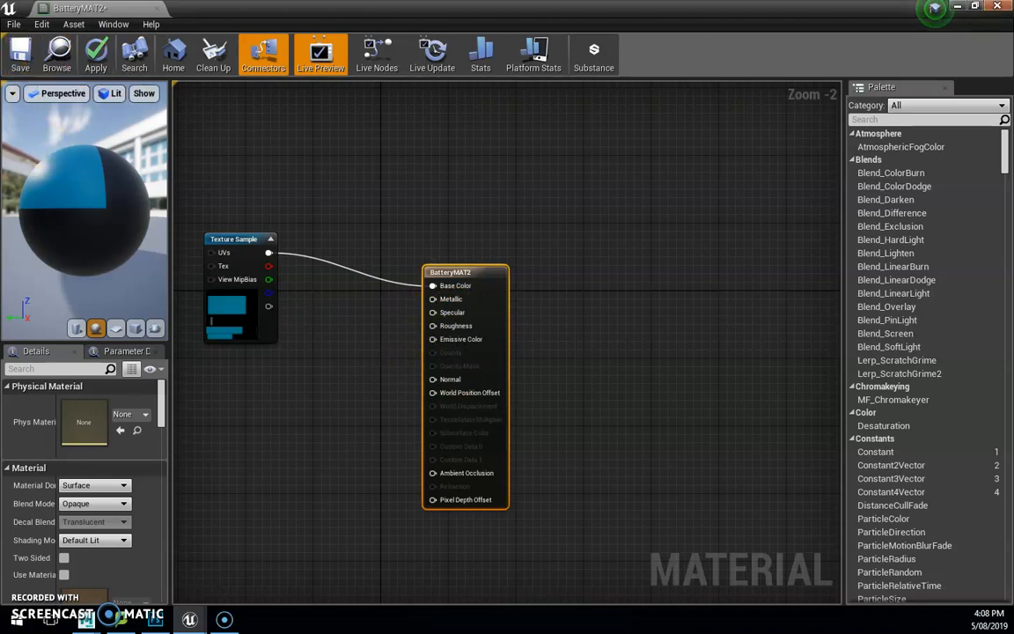
{"action": "left_click", "coordinate": [1003, 8]}
{"action": "left_click", "coordinate": [606, 355]}
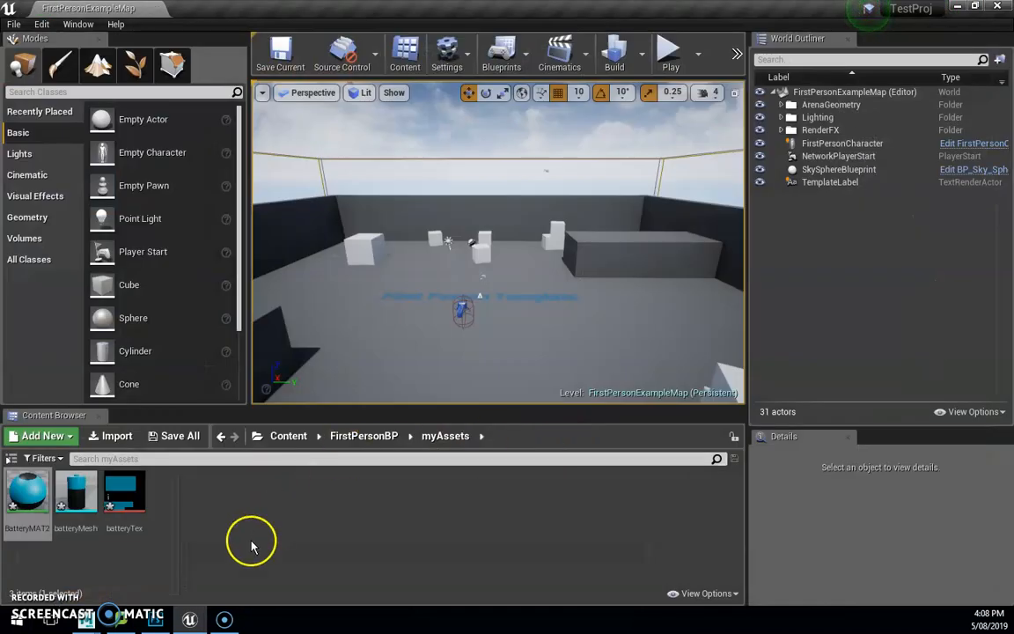
- Place batteryMesh in the arena at about X -240, Y -320 and raise it to Z 290
{"action": "left_click_drag", "start_coordinate": [79, 506], "coordinate": [419, 327]}
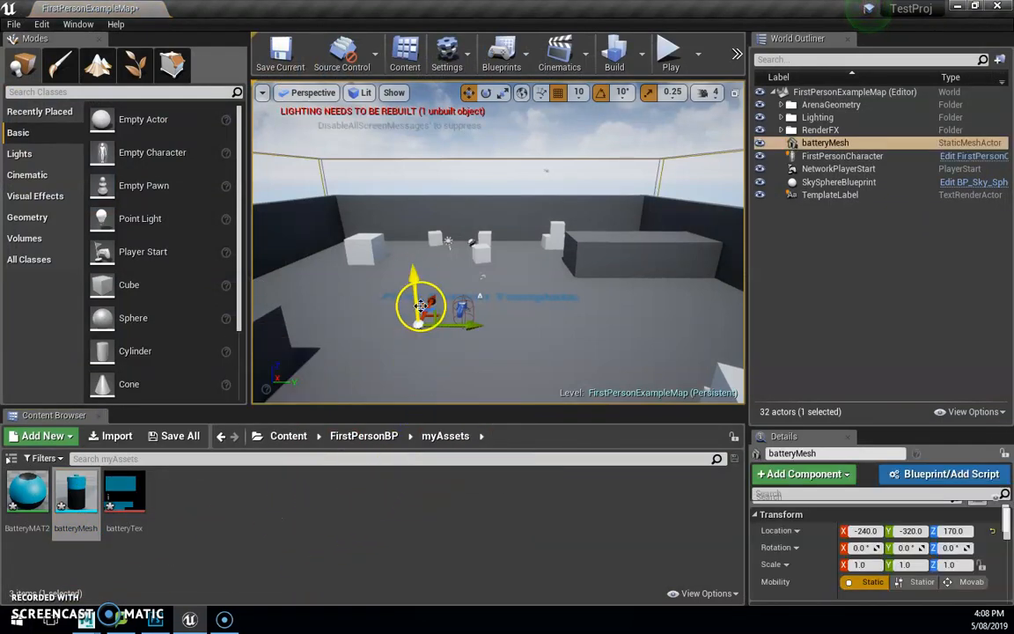
{"action": "key", "text": "f"}
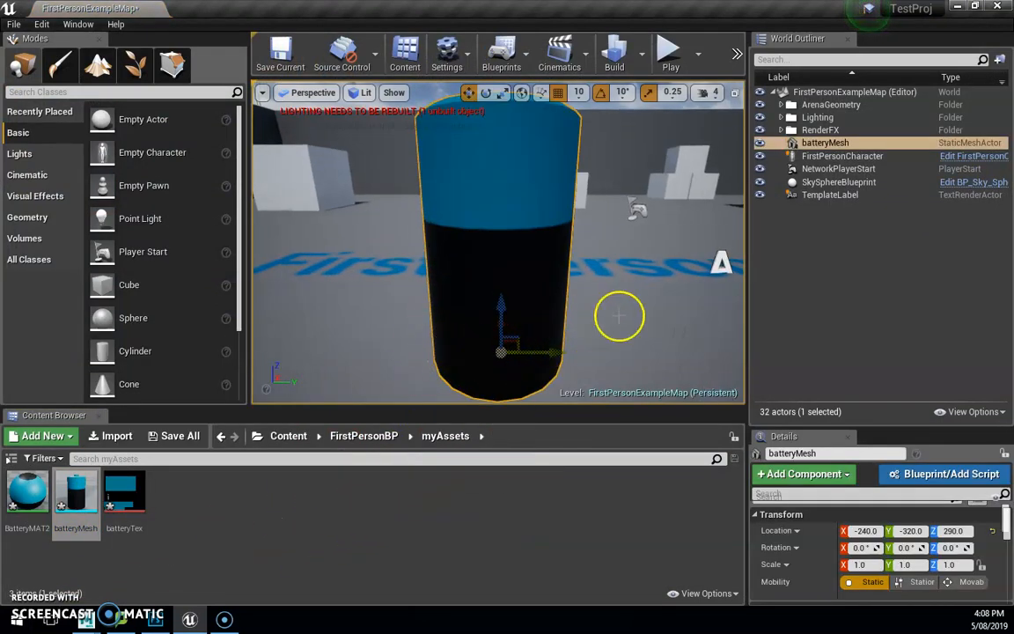
{"action": "left_click", "coordinate": [621, 317]}
{"action": "scroll", "coordinate": [630, 317], "scroll_direction": "down", "scroll_amount": 6}
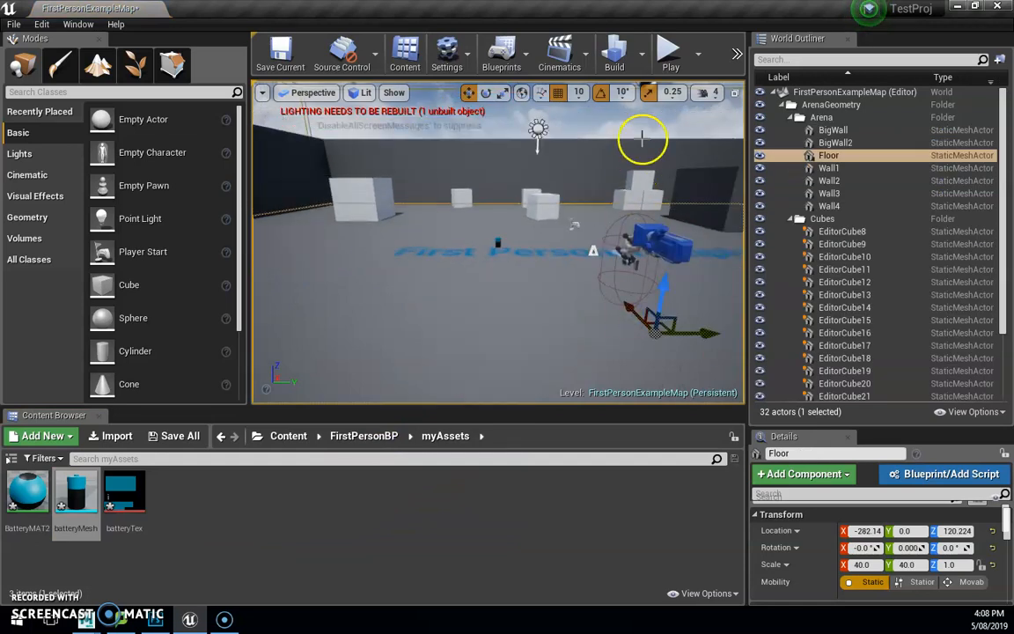
- Playtest the level, walking up to the battery to view it in game, and end the session
{"action": "left_click", "coordinate": [670, 52]}
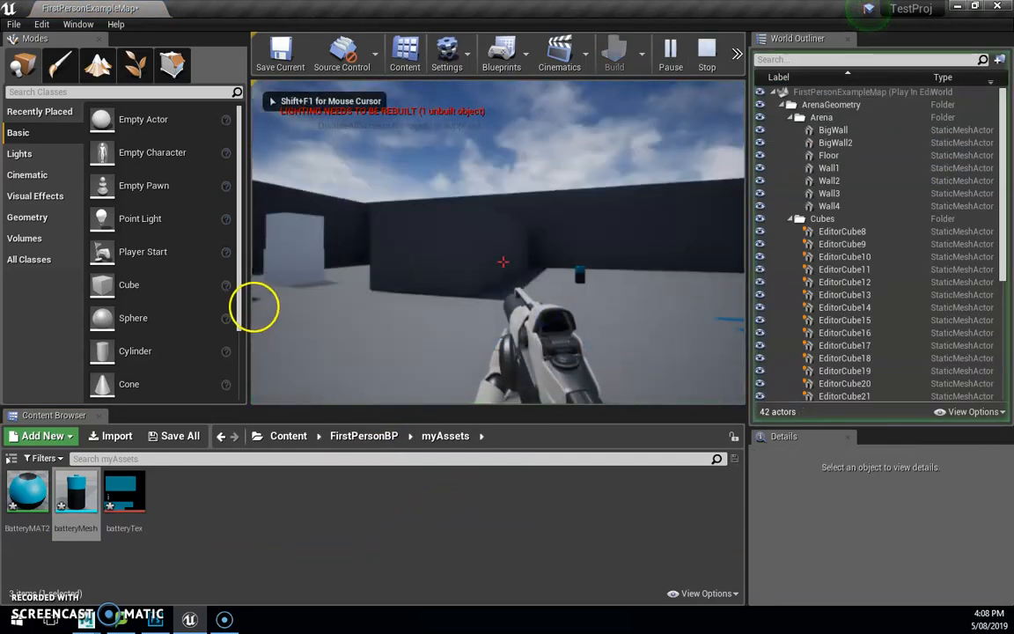
{"action": "key", "text": "w"}
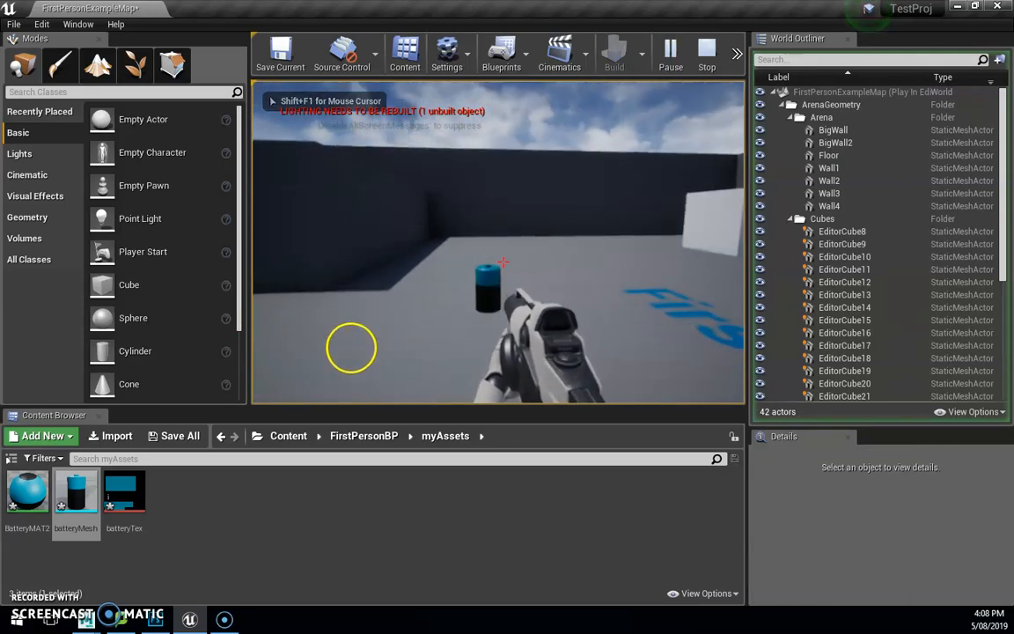
{"action": "key", "text": "w"}
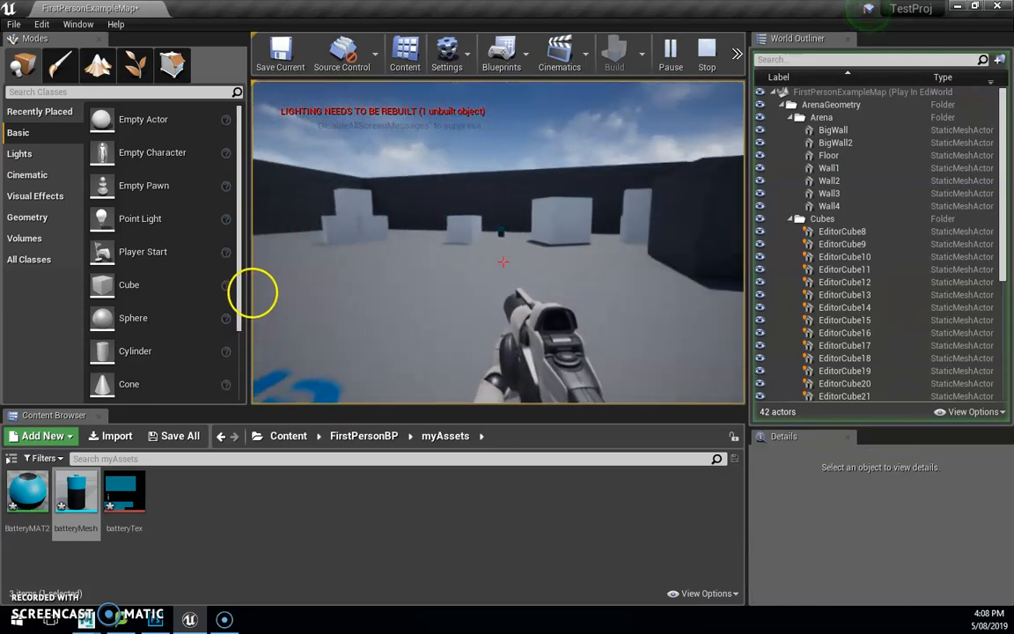
{"action": "key", "text": "w"}
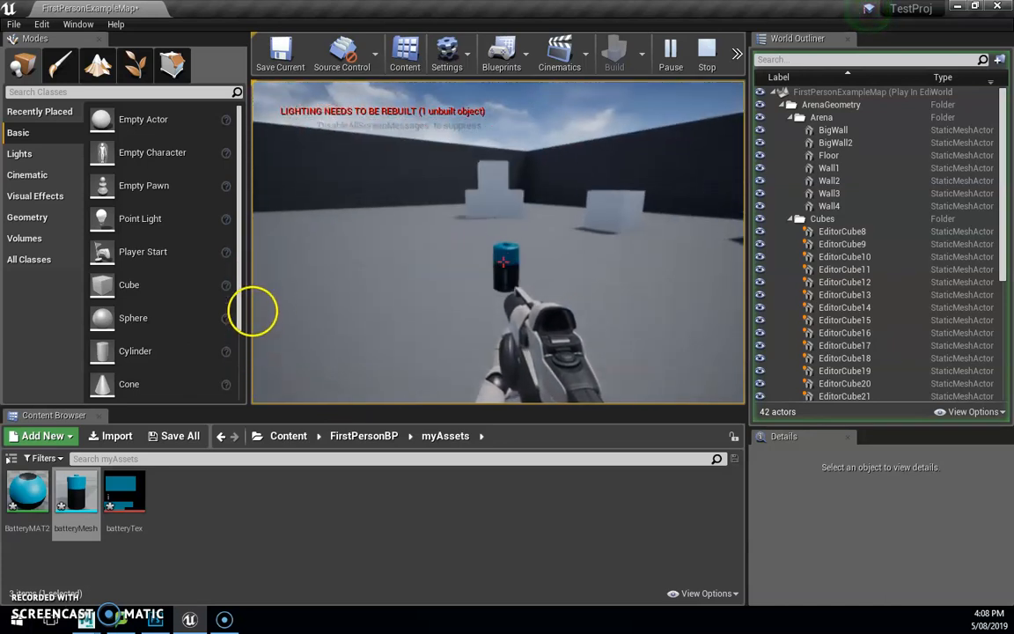
{"action": "key", "text": "w"}
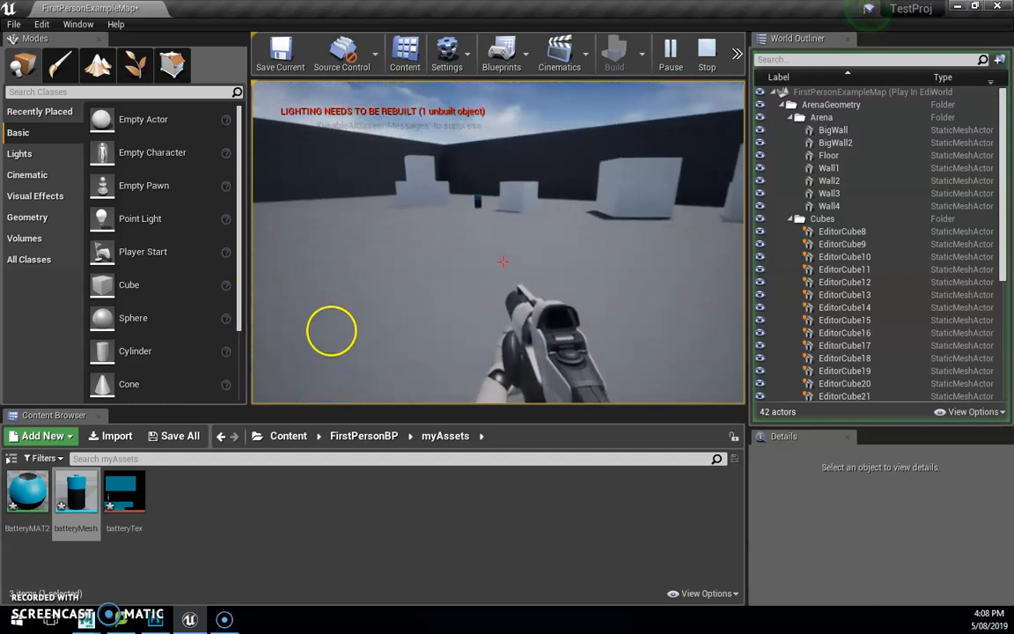
{"action": "key", "text": "Escape"}
- Scale the battery to 3.0 on all axes and playtest the level, walking around it to check its size and label
{"action": "left_click", "coordinate": [477, 201]}
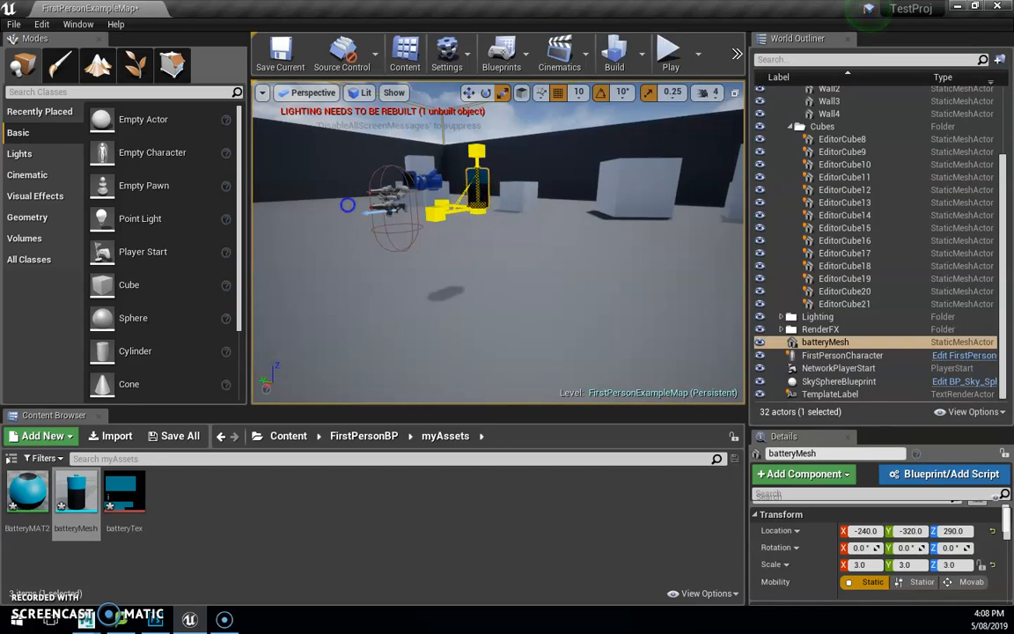
{"action": "left_click", "coordinate": [669, 52]}
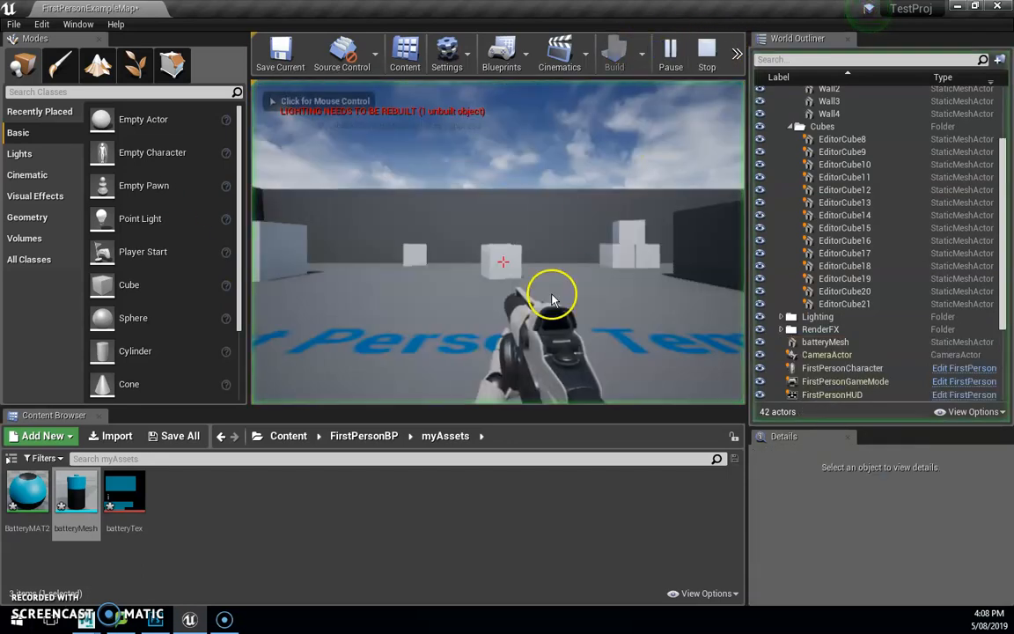
{"action": "key", "text": "w"}
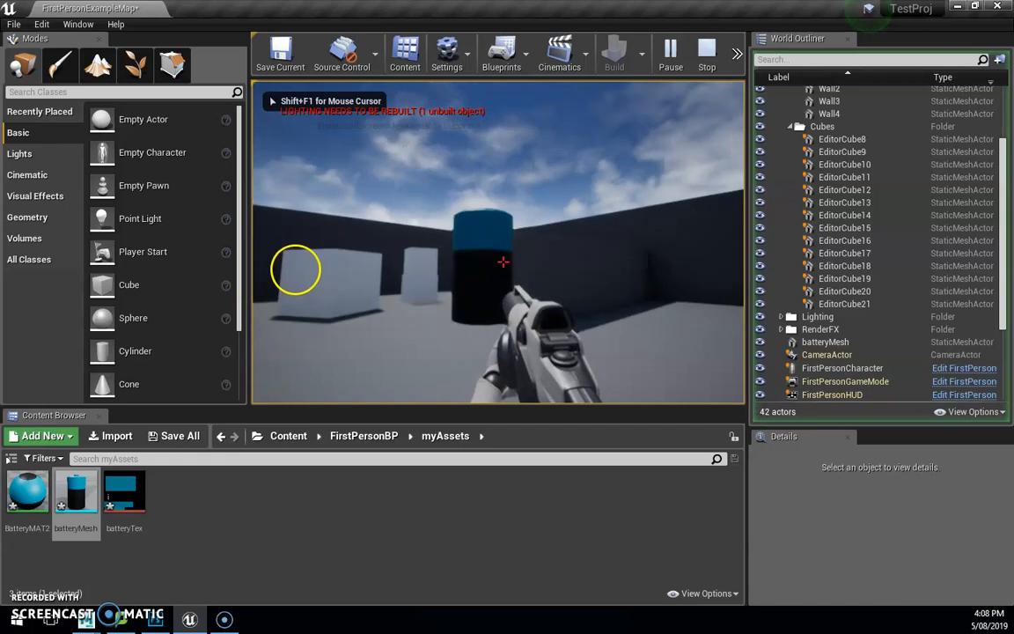
{"action": "key", "text": "a"}
{"action": "key", "text": "a"}
{"action": "key", "text": "w"}
{"action": "key", "text": "a"}
{"action": "key", "text": "s"}
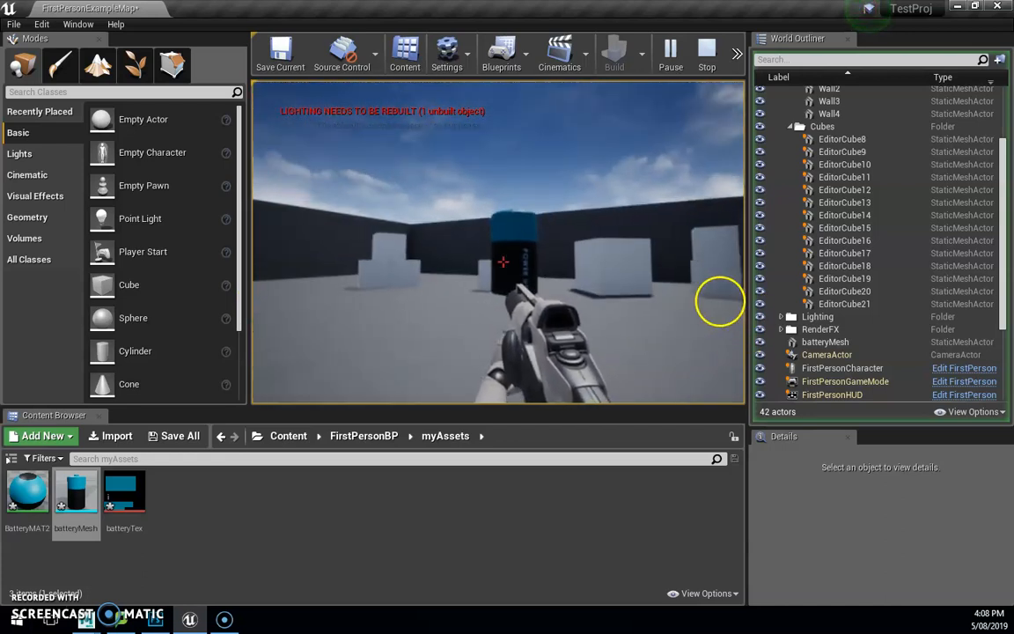
{"action": "key", "text": "w"}
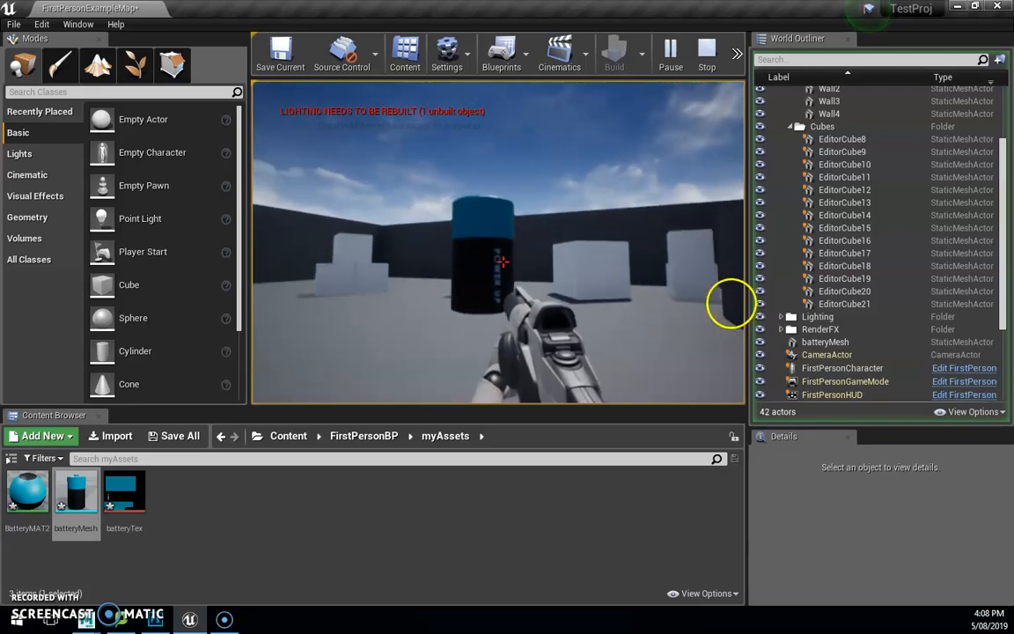
{"action": "key", "text": "s"}
{"action": "key", "text": "Escape"}
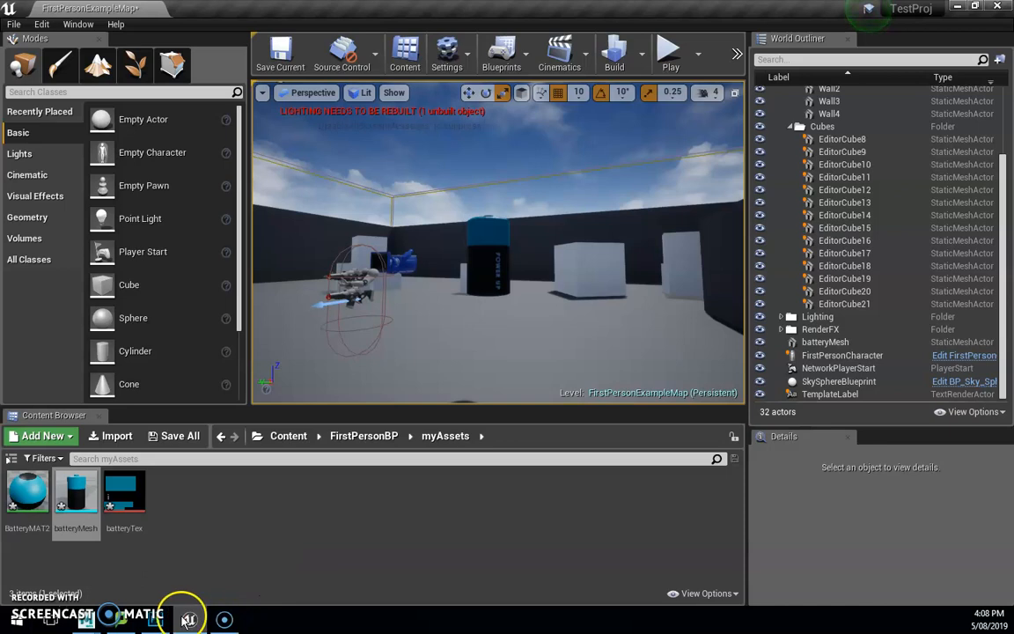
- Switch to Maya and scale batteryMesh uniformly to about 3.253 on all axes
{"action": "mouse_move", "coordinate": [159, 623]}
{"action": "left_click", "coordinate": [198, 528]}
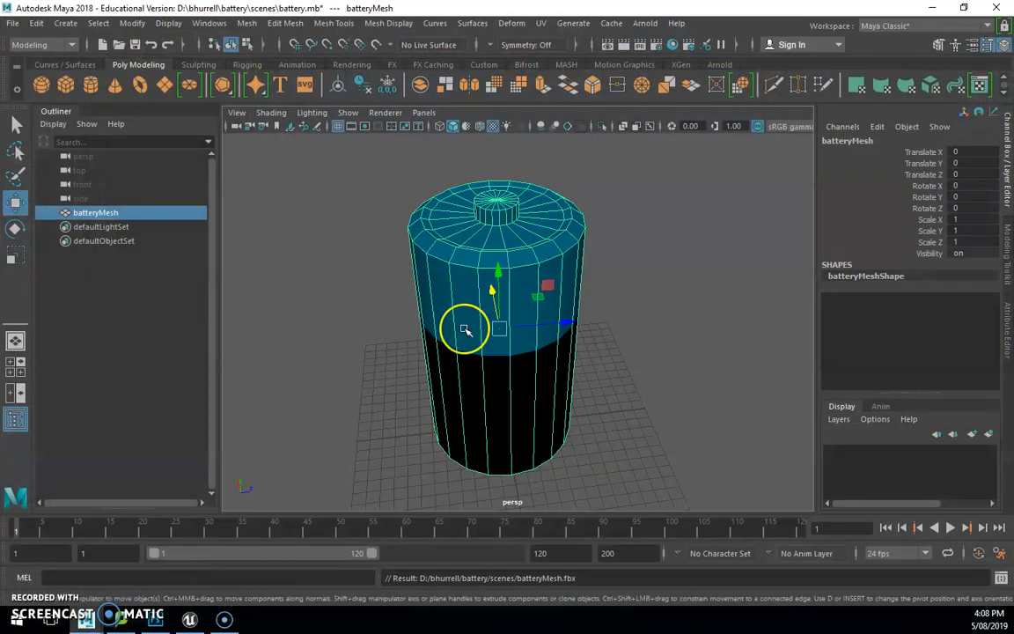
{"action": "scroll", "coordinate": [509, 361], "scroll_direction": "down", "scroll_amount": 5}
{"action": "key", "text": "r"}
{"action": "left_click_drag", "start_coordinate": [512, 335], "coordinate": [608, 326]}
- Raise batteryMesh to about Y 22.3 and freeze its transformations
{"action": "key", "text": "w"}
{"action": "left_click_drag", "start_coordinate": [502, 267], "coordinate": [514, 181]}
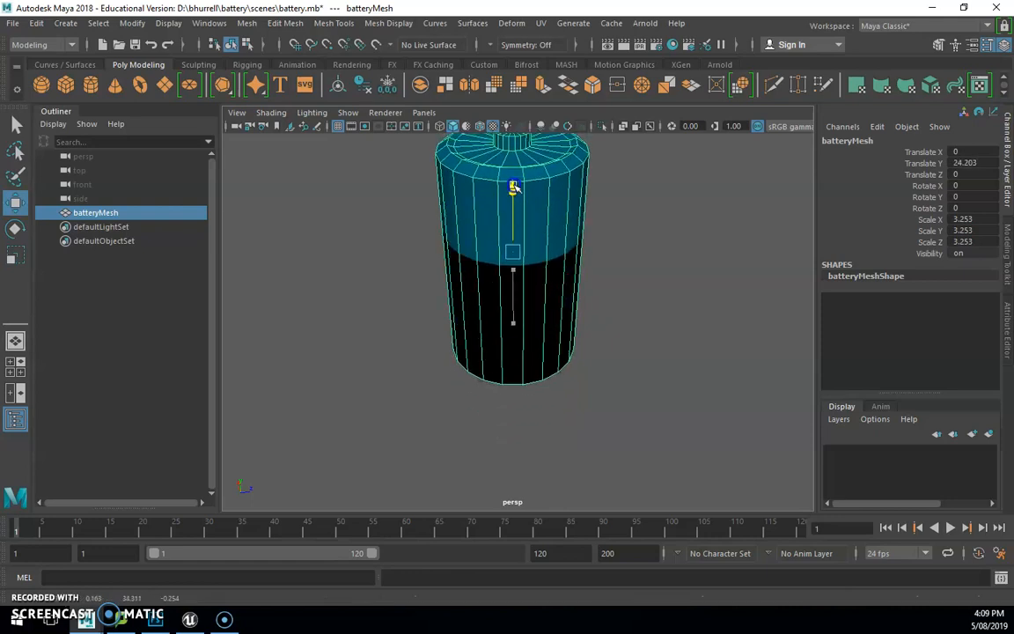
{"action": "scroll", "coordinate": [436, 401], "scroll_direction": "down", "scroll_amount": 3}
{"action": "left_click_drag", "start_coordinate": [437, 401], "coordinate": [480, 387], "text": "alt"}
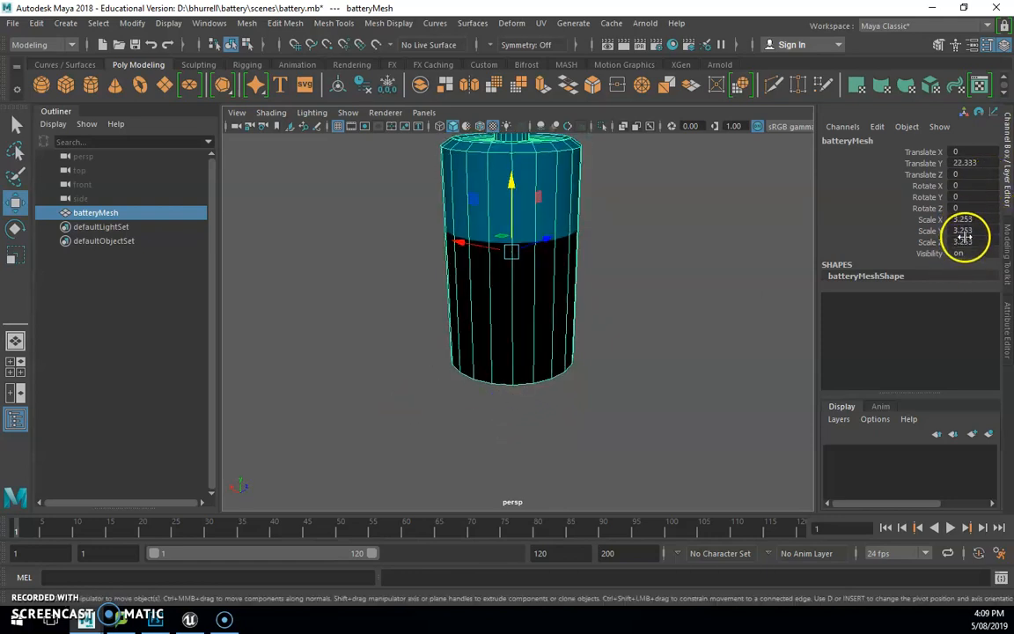
{"action": "left_click", "coordinate": [388, 84]}
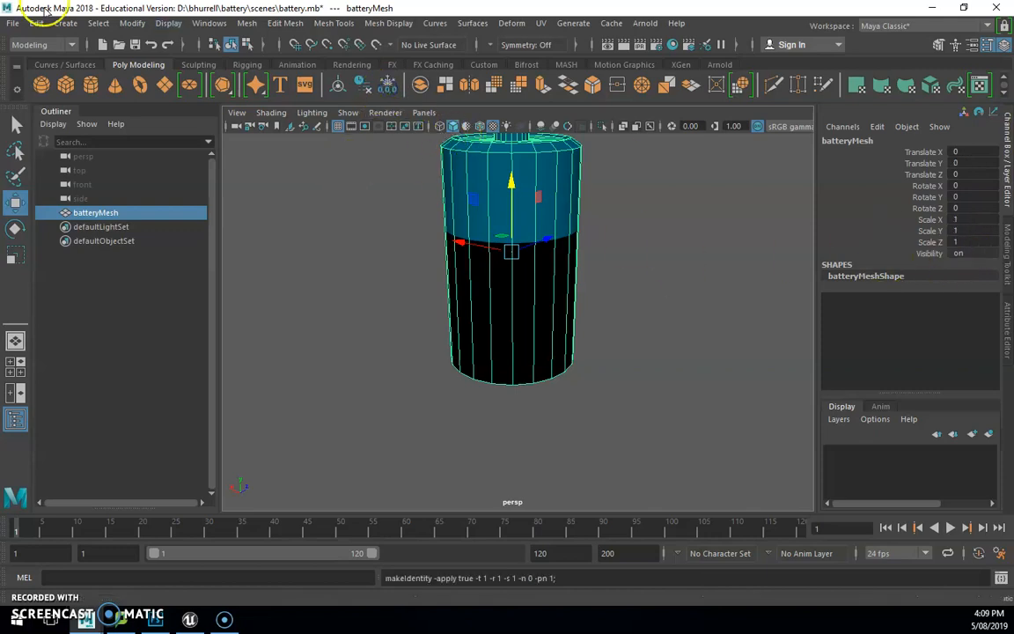
- Export the selected battery as FBX into the project's scenes folder, replacing the existing batteryMesh.fbx
{"action": "left_click", "coordinate": [14, 23]}
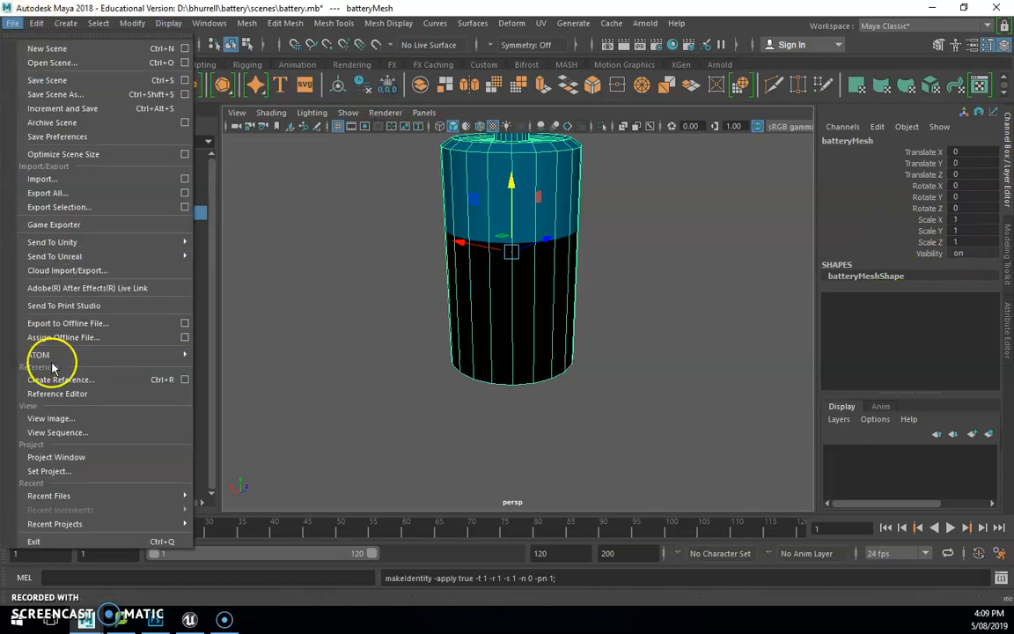
{"action": "left_click", "coordinate": [49, 207]}
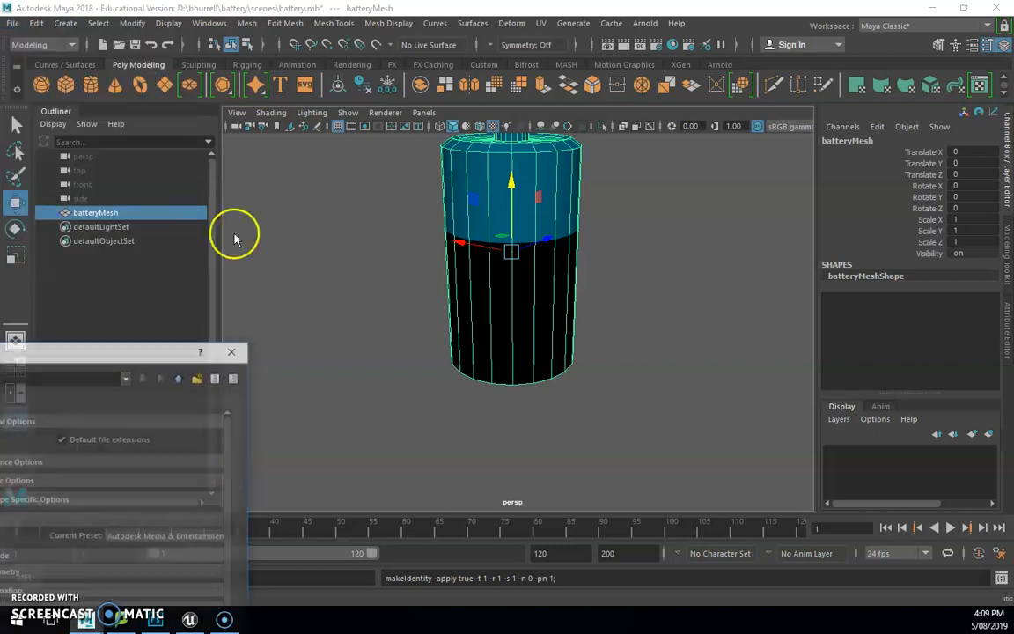
{"action": "left_click_drag", "start_coordinate": [59, 359], "coordinate": [612, 134]}
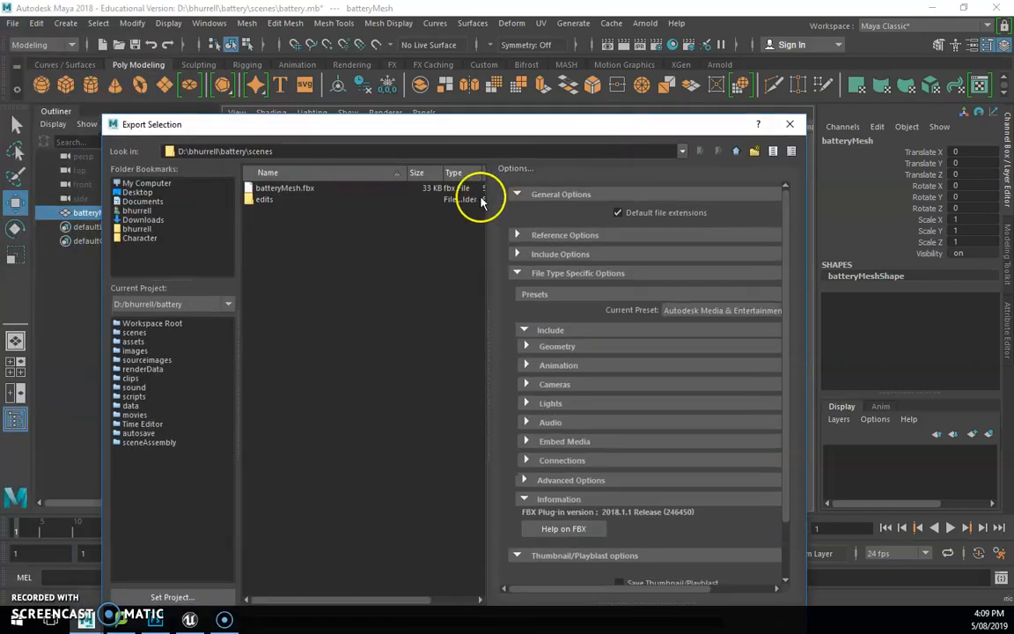
{"action": "double_click", "coordinate": [343, 190]}
{"action": "left_click", "coordinate": [424, 412]}
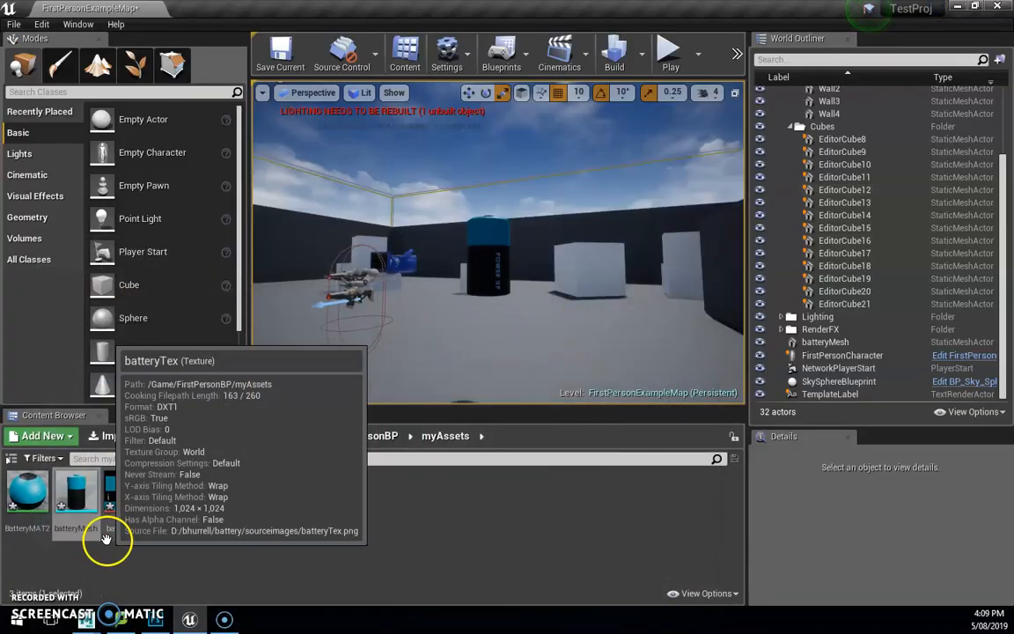
- In Unreal, reimport the batteryMesh asset from its source file and delete the existing battery actor from the level
{"action": "right_click", "coordinate": [78, 521]}
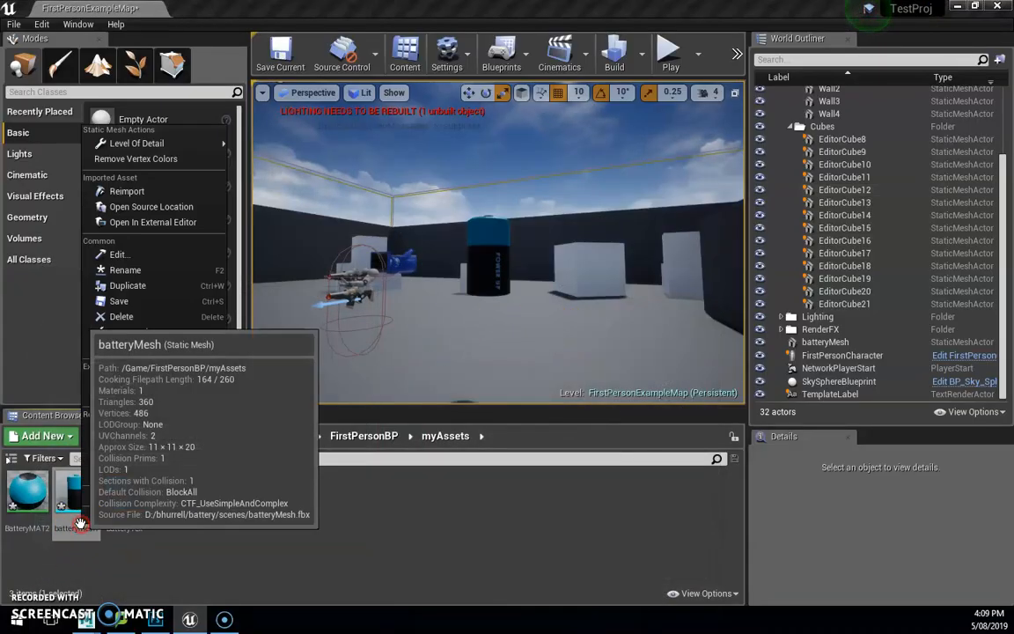
{"action": "left_click", "coordinate": [127, 191]}
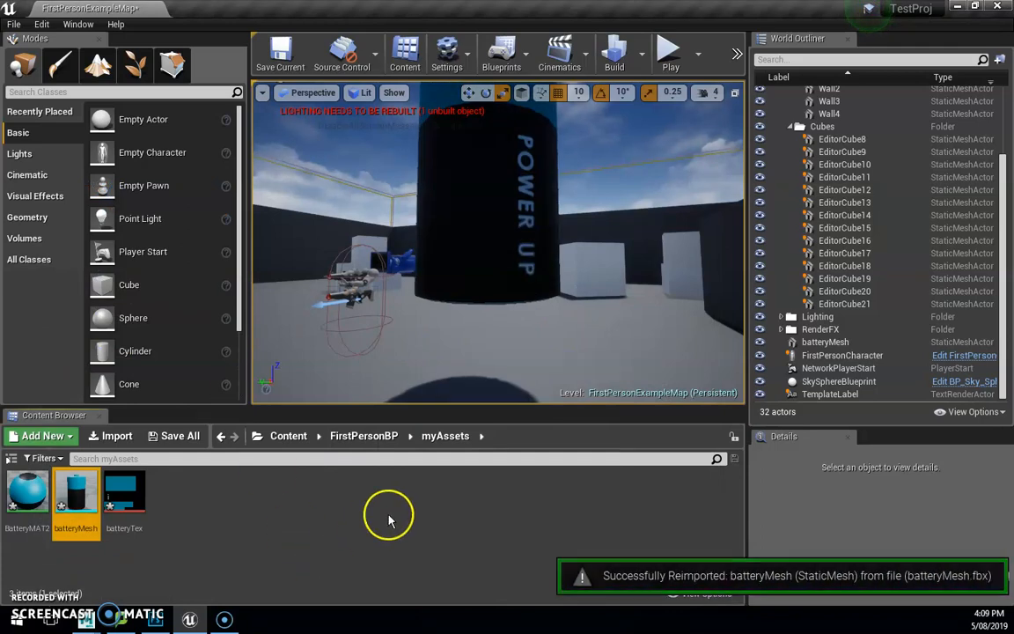
{"action": "left_click", "coordinate": [506, 295]}
{"action": "left_click", "coordinate": [502, 267]}
{"action": "key", "text": "Delete"}
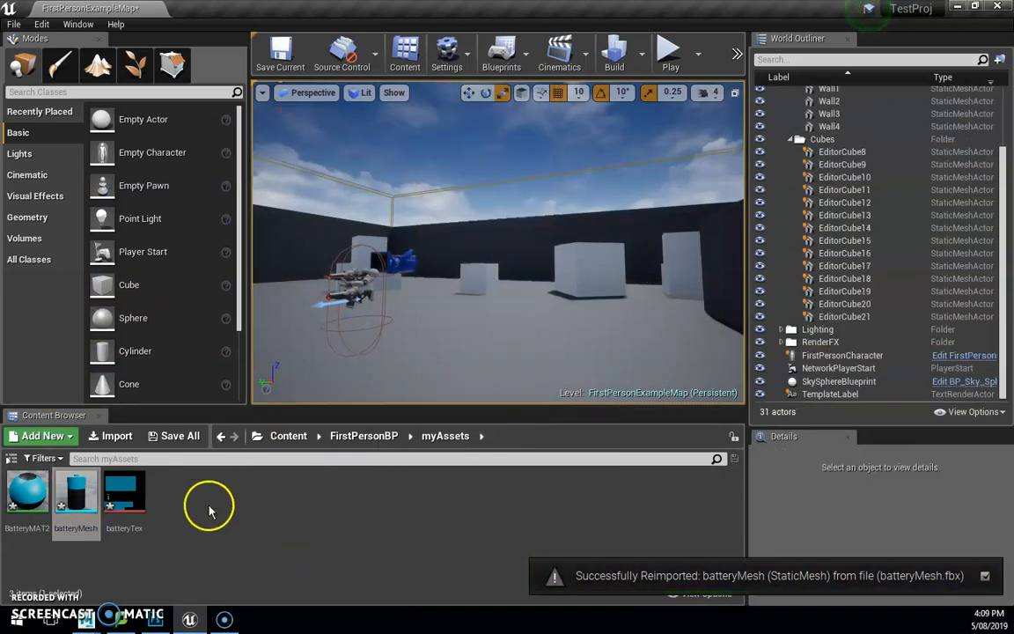
- Place a new batteryMesh in the arena at X -440, Y -180 and raise it to Z 350
{"action": "left_click_drag", "start_coordinate": [77, 498], "coordinate": [473, 339]}
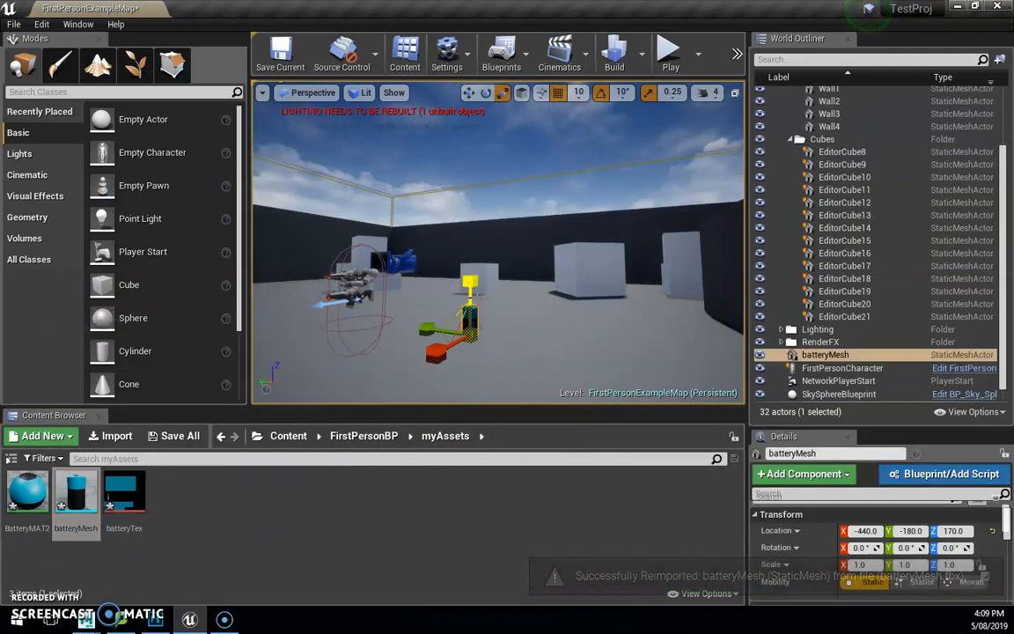
{"action": "key", "text": "w"}
{"action": "left_click_drag", "start_coordinate": [469, 281], "coordinate": [469, 199]}
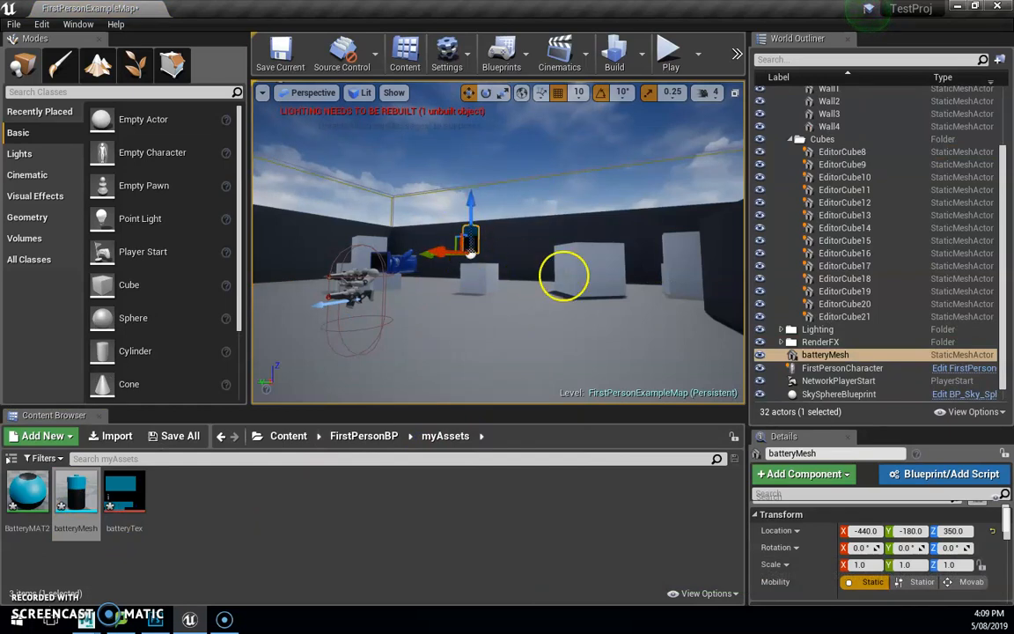
- Playtest the level to check the reimported battery's size in game, and end the session
{"action": "left_click_drag", "start_coordinate": [576, 224], "coordinate": [360, 416], "text": "alt"}
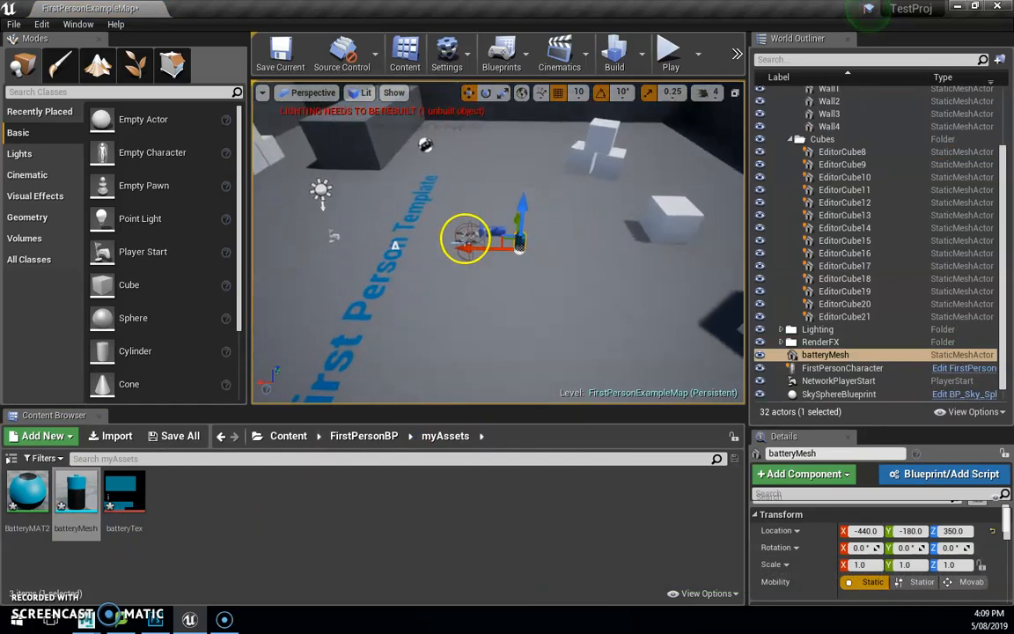
{"action": "left_click", "coordinate": [670, 55]}
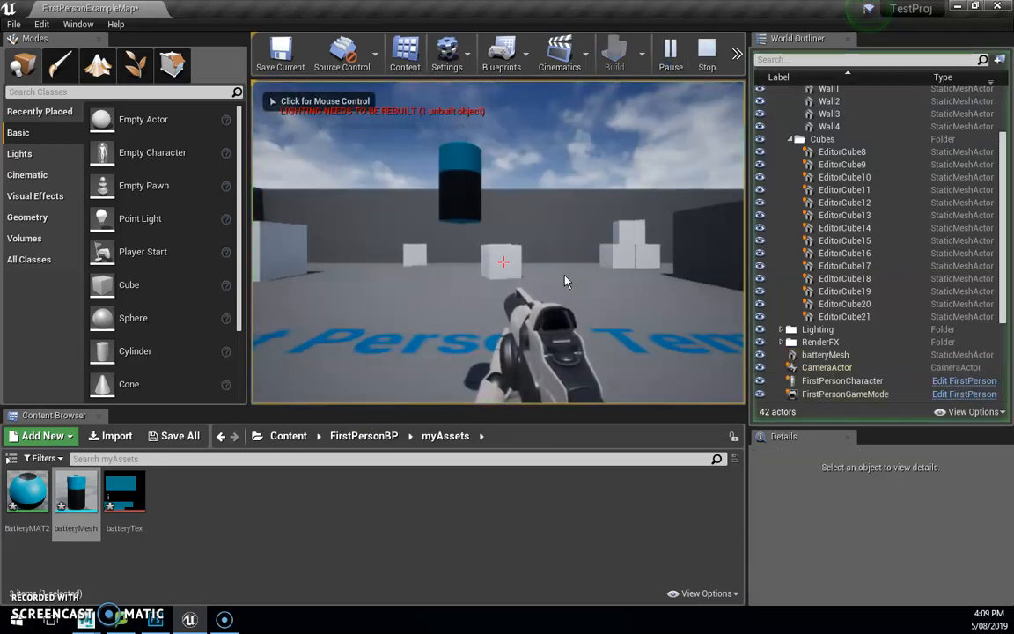
{"action": "key", "text": "Escape"}
{"action": "left_click", "coordinate": [35, 496]}
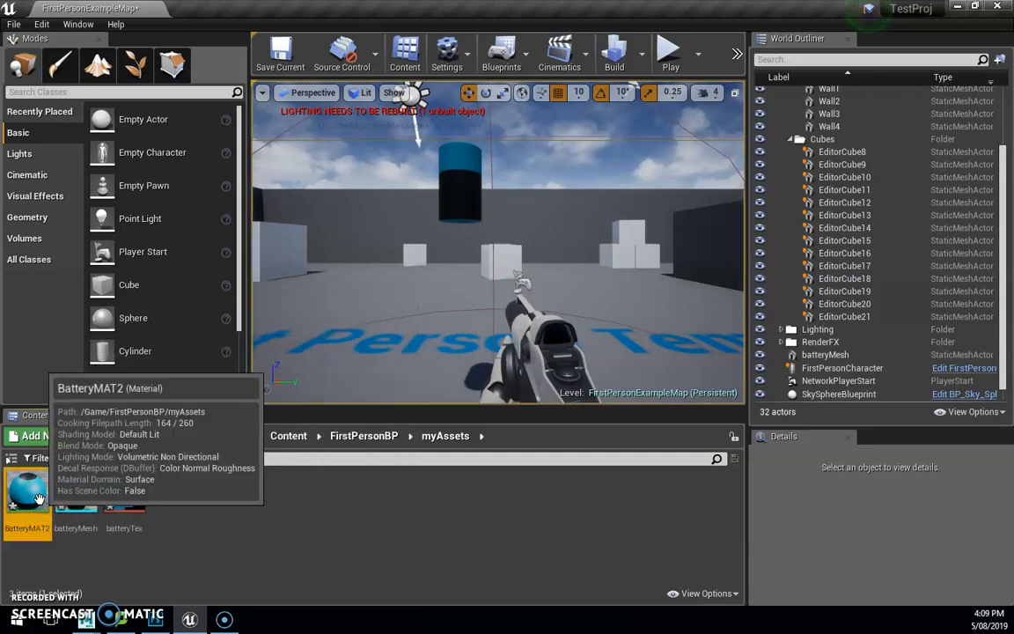
{"action": "right_click", "coordinate": [120, 511]}
{"action": "mouse_move", "coordinate": [171, 342]}
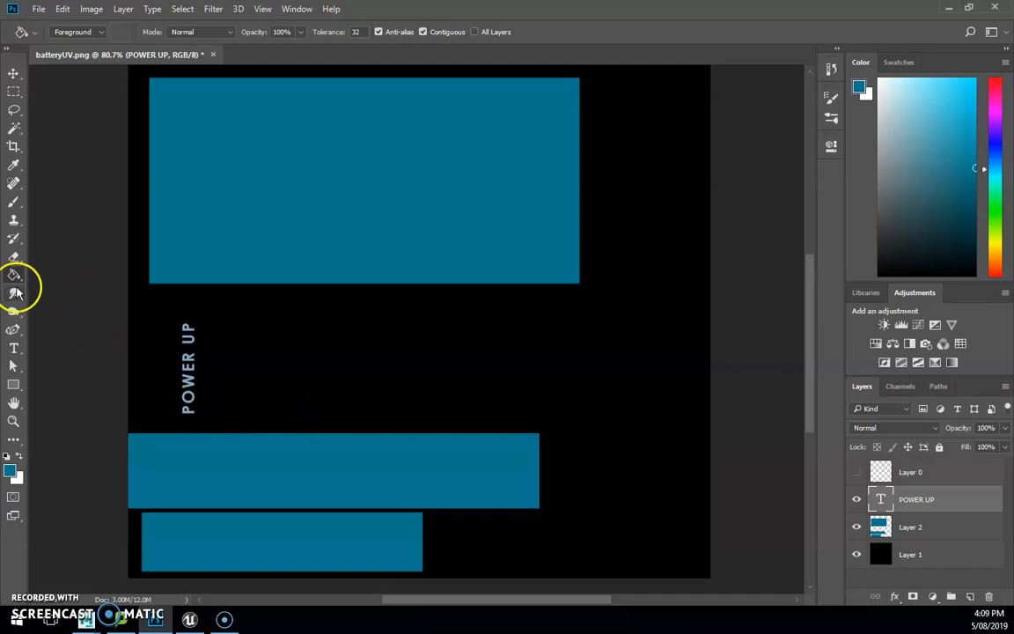
- In Photoshop, set the foreground colour to a bright green for the battery texture
{"action": "left_click", "coordinate": [12, 473]}
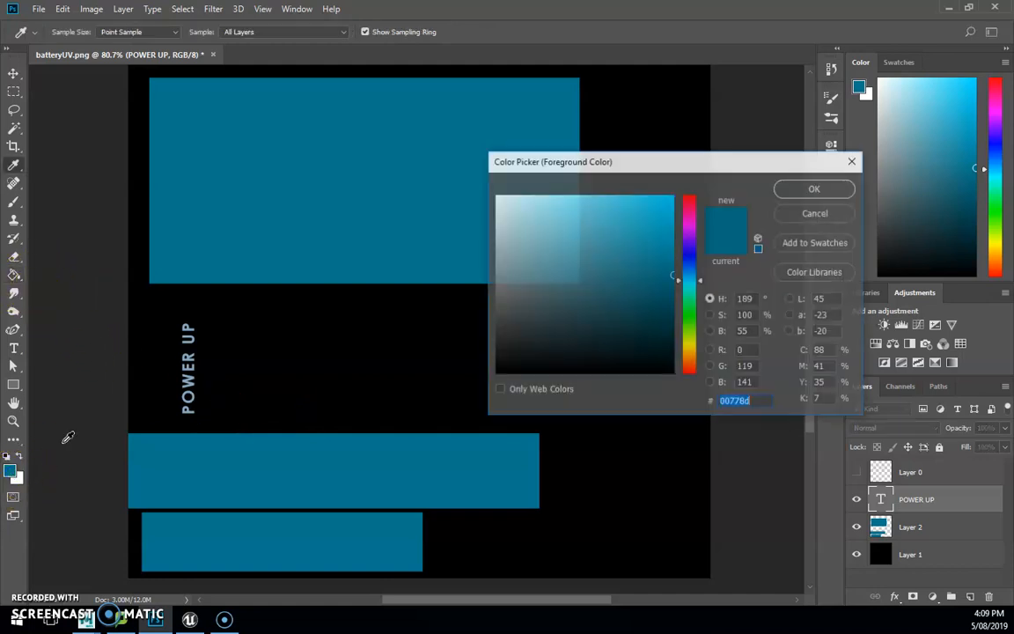
{"action": "left_click", "coordinate": [690, 226]}
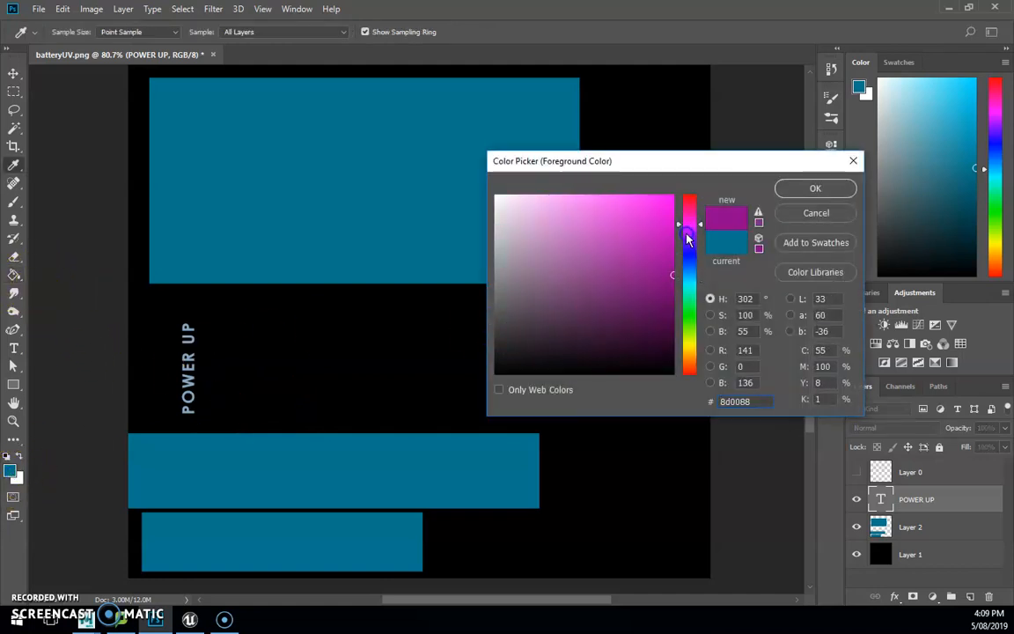
{"action": "left_click_drag", "start_coordinate": [689, 239], "coordinate": [693, 186]}
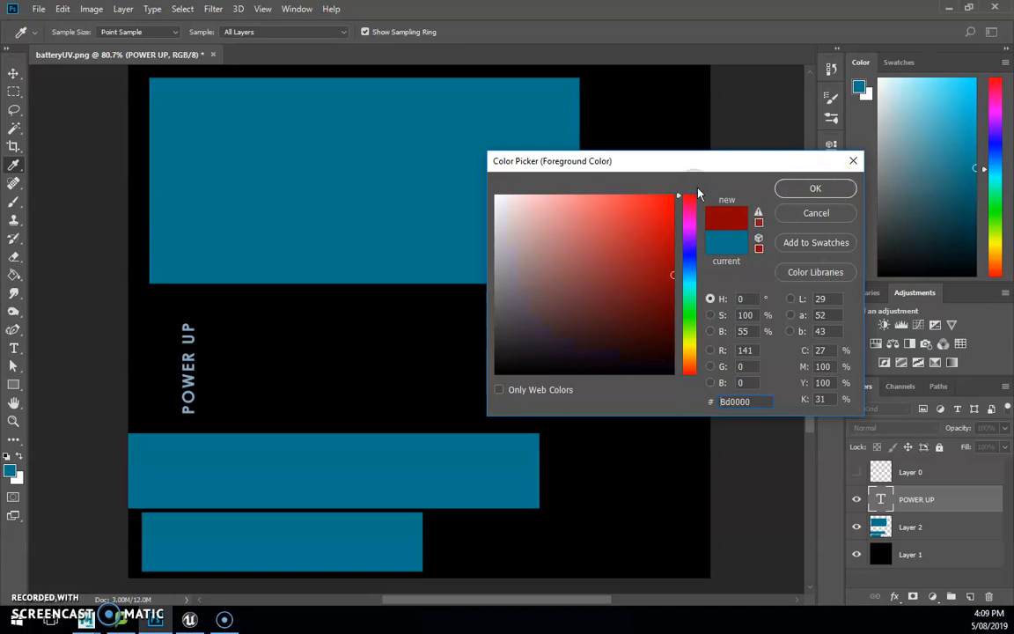
{"action": "left_click", "coordinate": [693, 316]}
{"action": "left_click_drag", "start_coordinate": [671, 299], "coordinate": [730, 213]}
{"action": "left_click", "coordinate": [802, 190]}
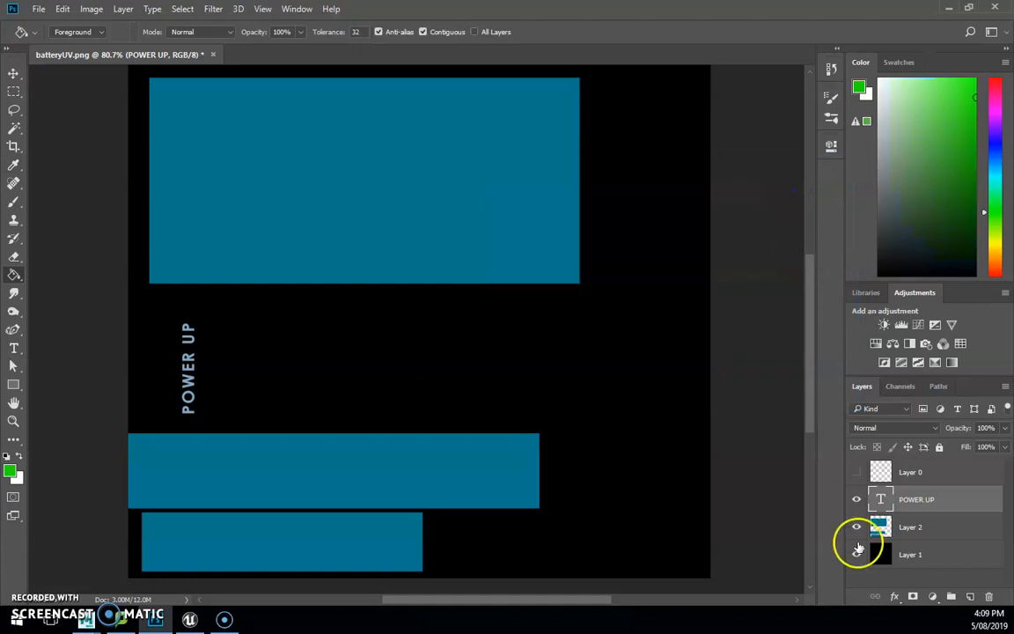
- Fill the three blue rectangles on Layer 2 of the battery texture with the green foreground colour
{"action": "left_click", "coordinate": [871, 526]}
{"action": "left_click", "coordinate": [436, 248]}
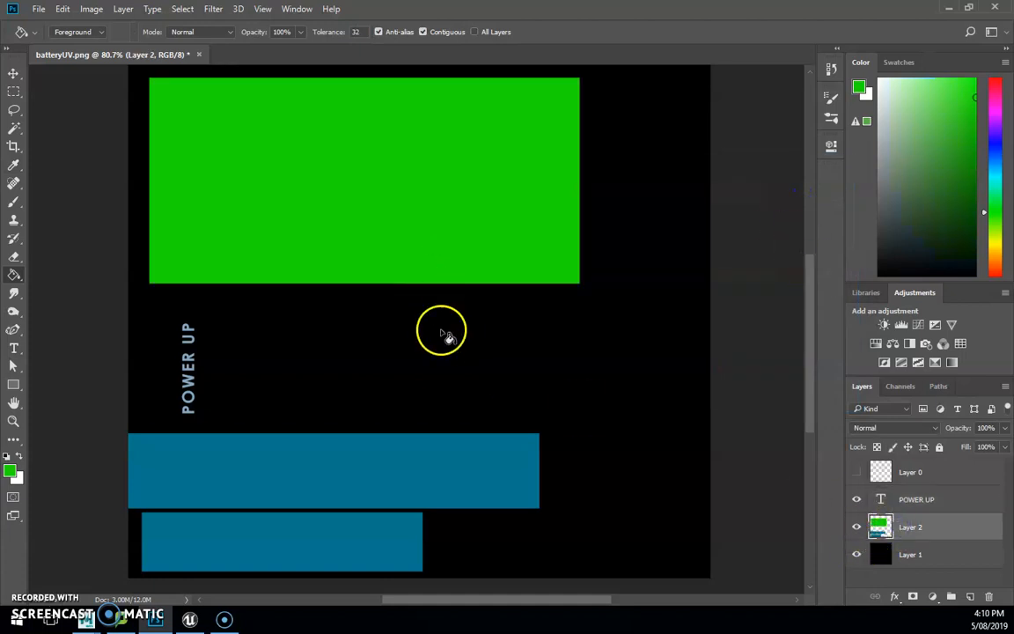
{"action": "left_click", "coordinate": [432, 469]}
{"action": "left_click", "coordinate": [361, 546]}
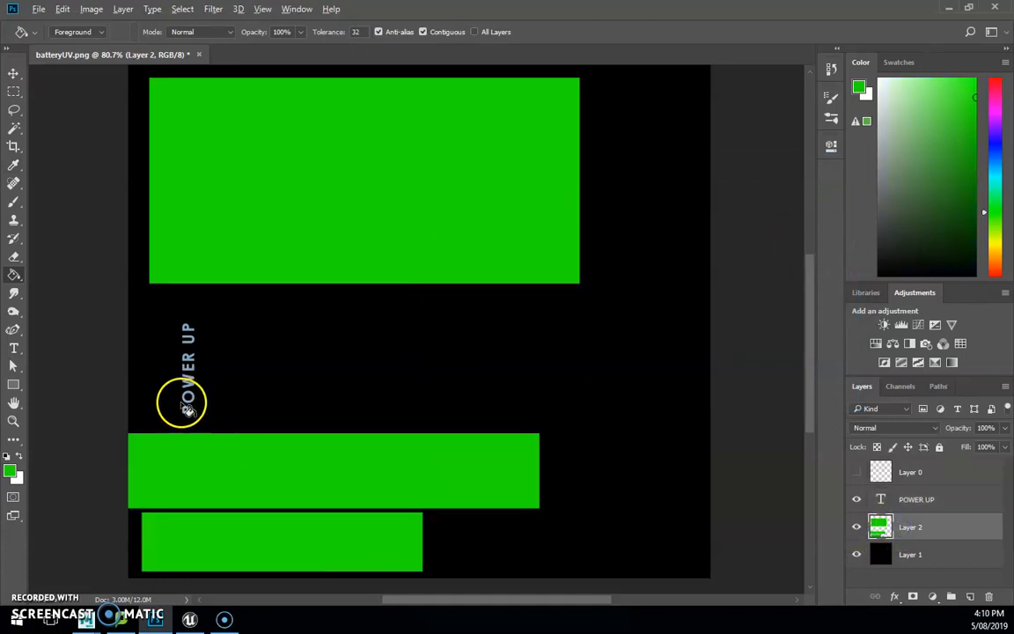
- Try to fill the POWER UP lettering with green, and undo that fill
{"action": "scroll", "coordinate": [176, 403], "scroll_direction": "up", "scroll_amount": 5, "text": "alt"}
{"action": "left_click", "coordinate": [224, 374]}
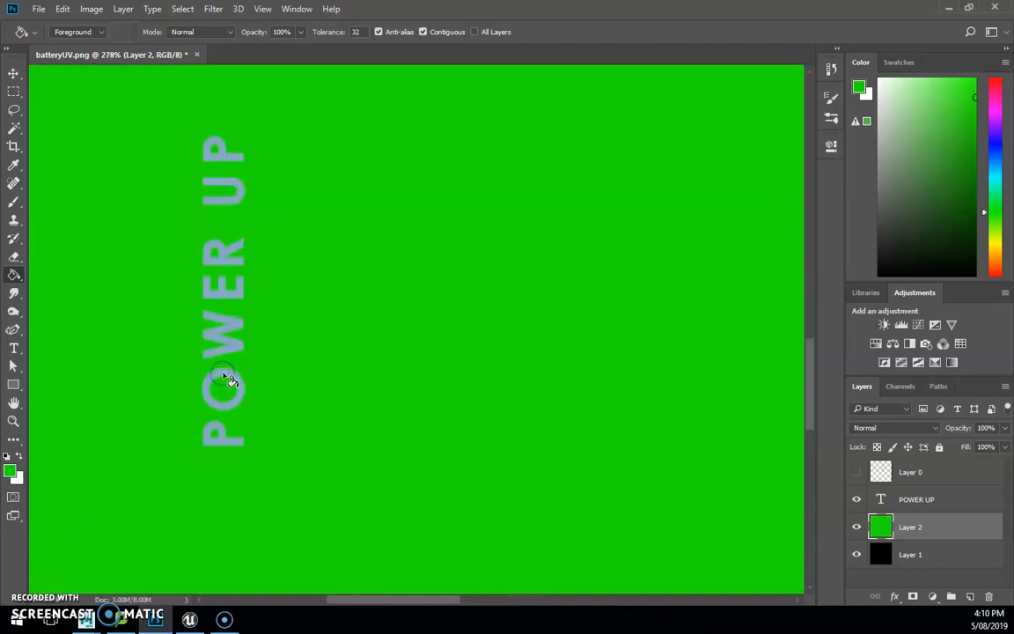
{"action": "scroll", "coordinate": [334, 367], "scroll_direction": "down", "scroll_amount": 5, "text": "alt"}
{"action": "key", "text": "ctrl+z"}
{"action": "scroll", "coordinate": [423, 374], "scroll_direction": "down", "scroll_amount": 2, "text": "alt"}
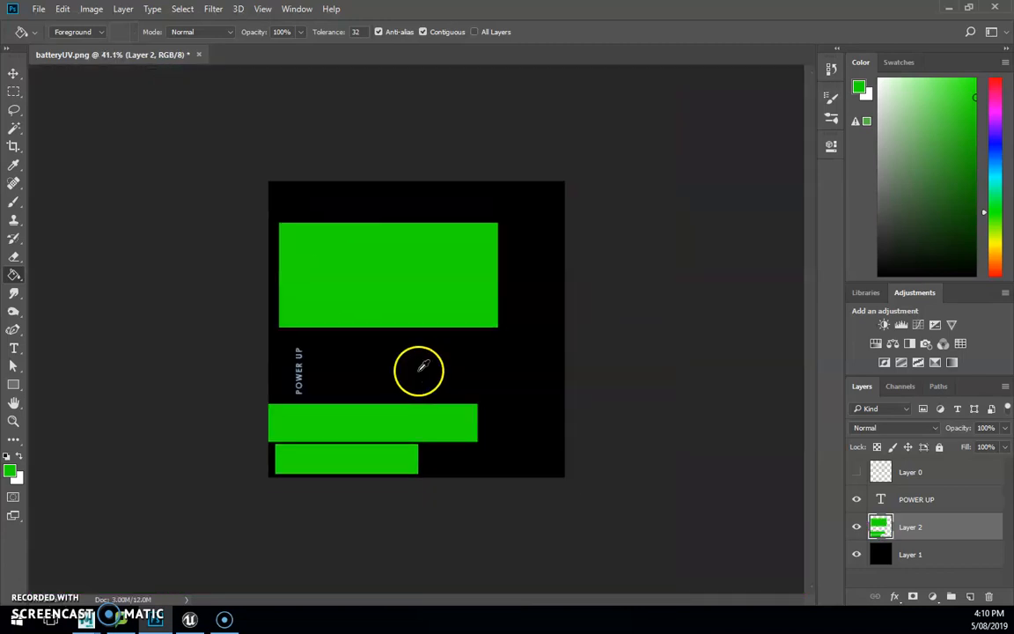
- Save the texture as a Photoshop file named batteryHealthTex in the battery project's sourceimages folder with Maximize Compatibility, and return to Unreal
{"action": "left_click", "coordinate": [40, 9]}
{"action": "left_click", "coordinate": [40, 174]}
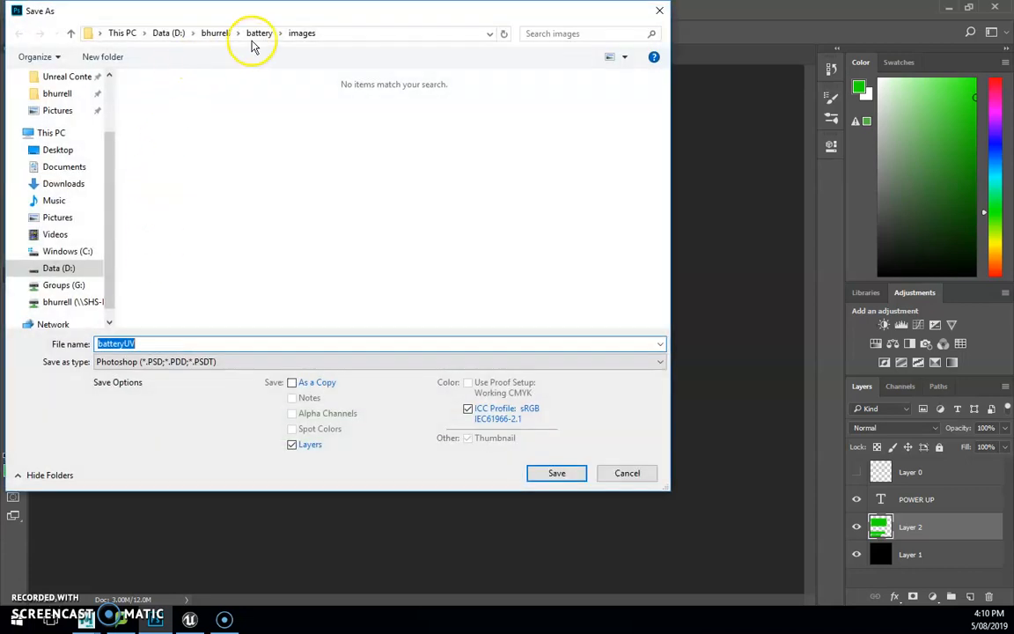
{"action": "left_click", "coordinate": [255, 35]}
{"action": "double_click", "coordinate": [210, 275]}
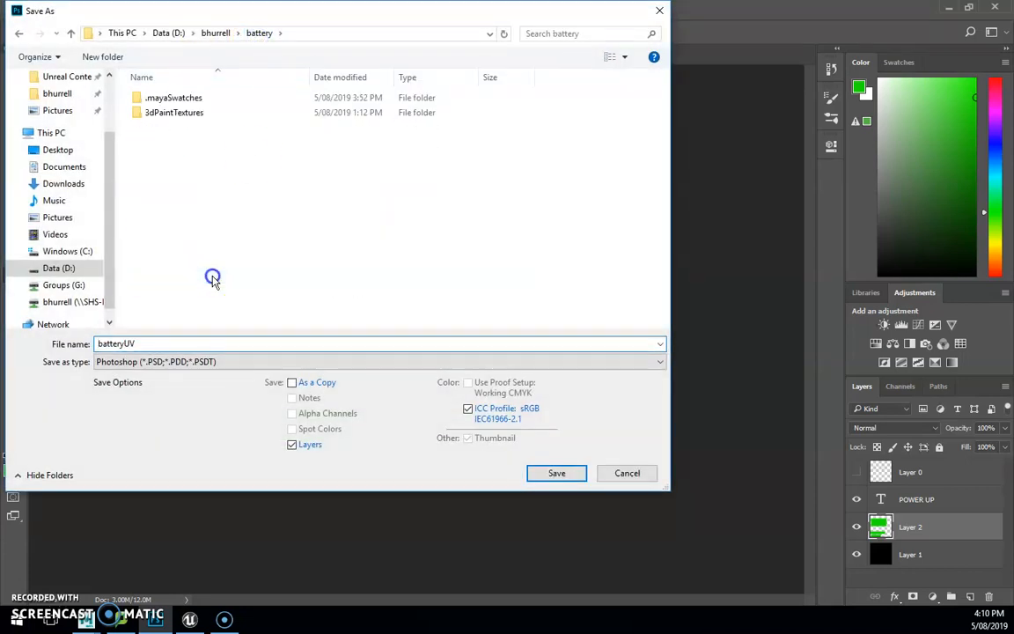
{"action": "double_click", "coordinate": [145, 345]}
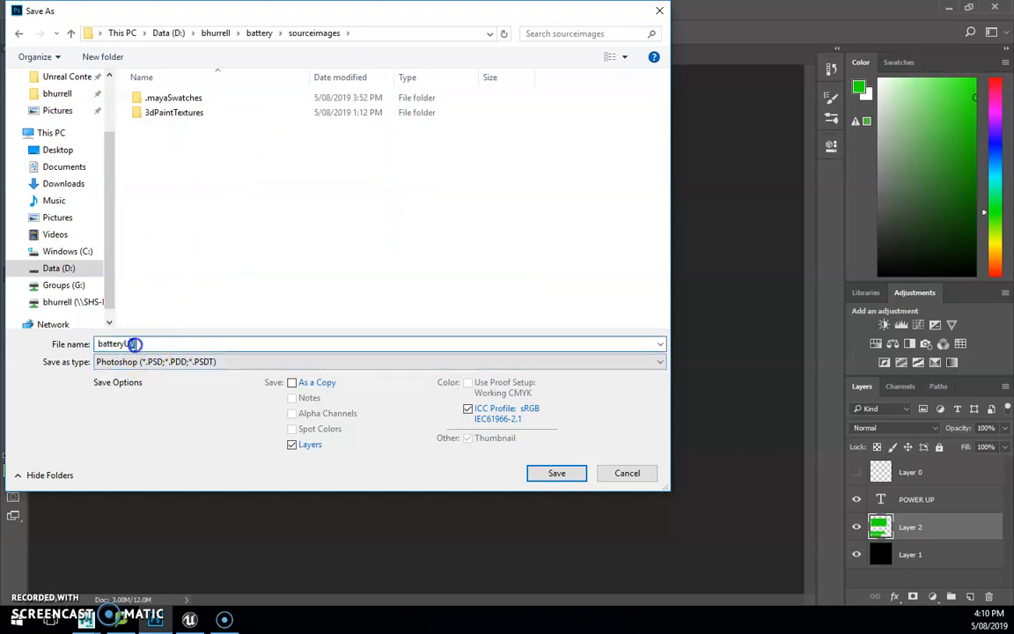
{"action": "type", "text": "Healt"}
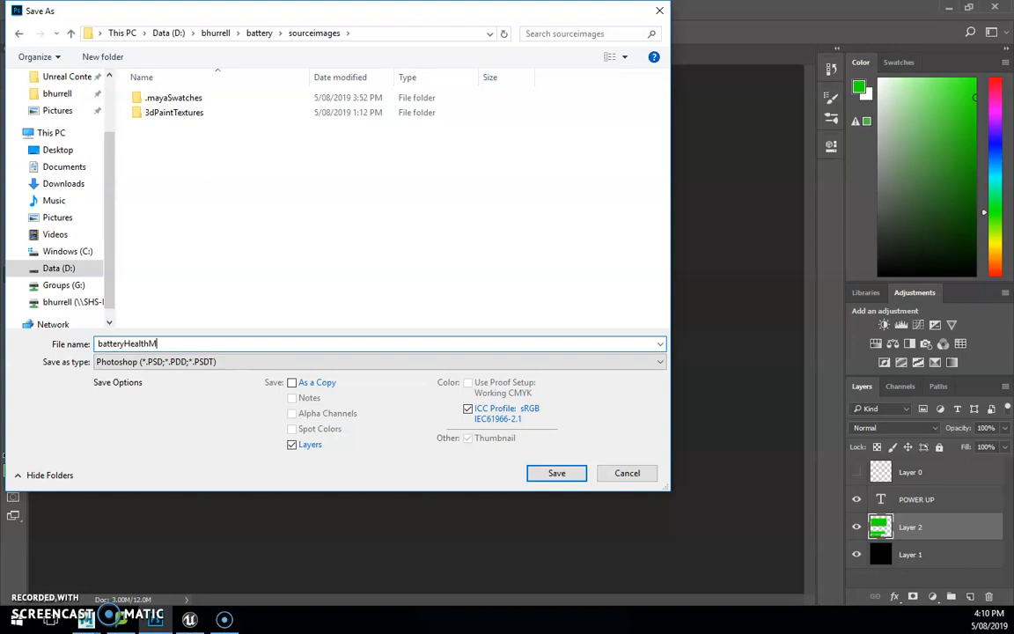
{"action": "type", "text": "hTex"}
{"action": "key", "text": "Return"}
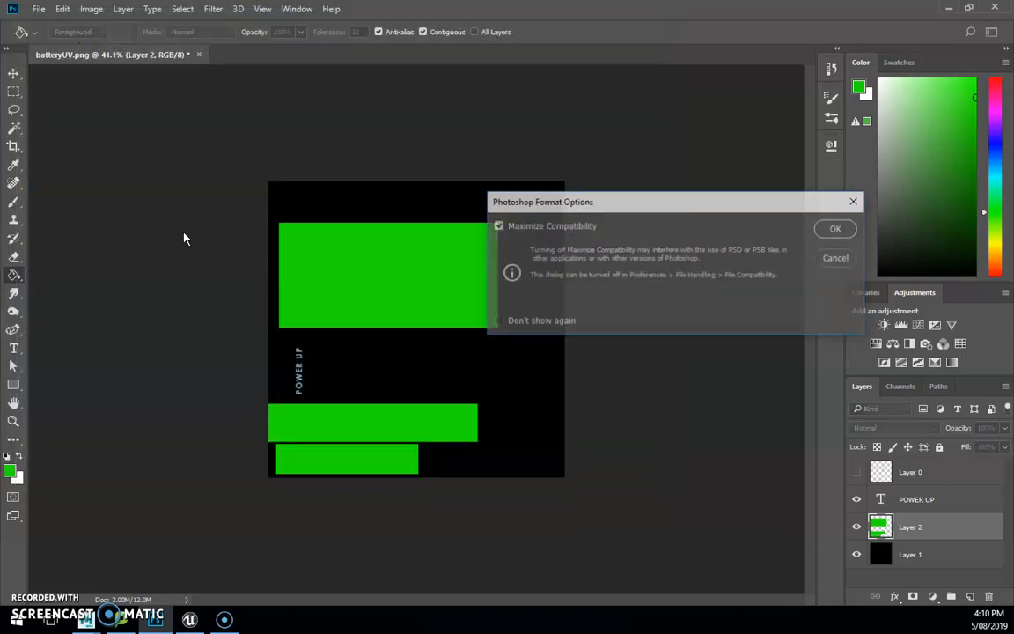
{"action": "left_click", "coordinate": [832, 226]}
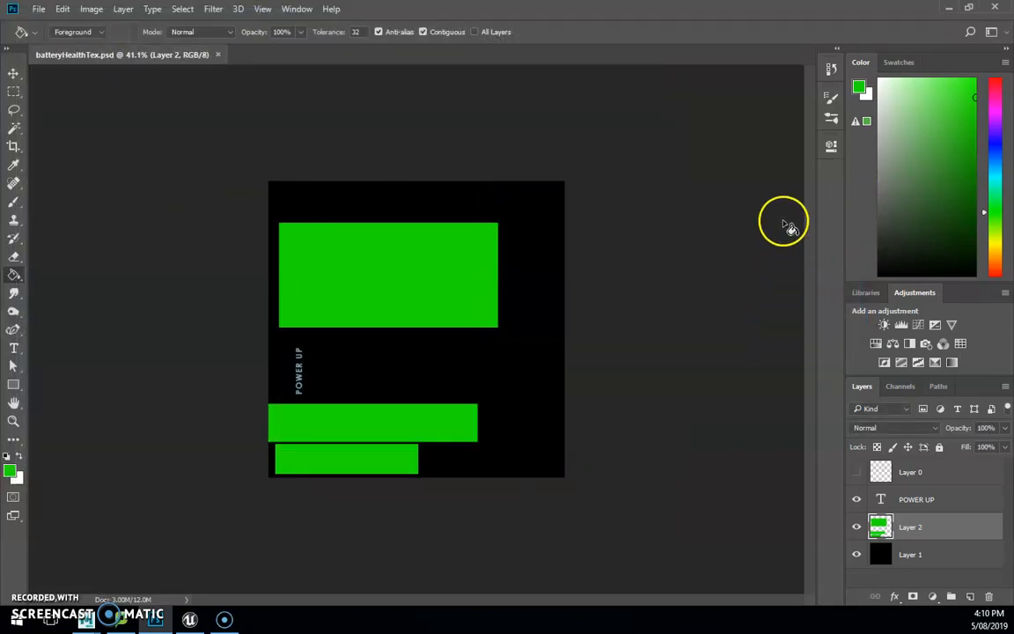
{"action": "left_click", "coordinate": [948, 8]}
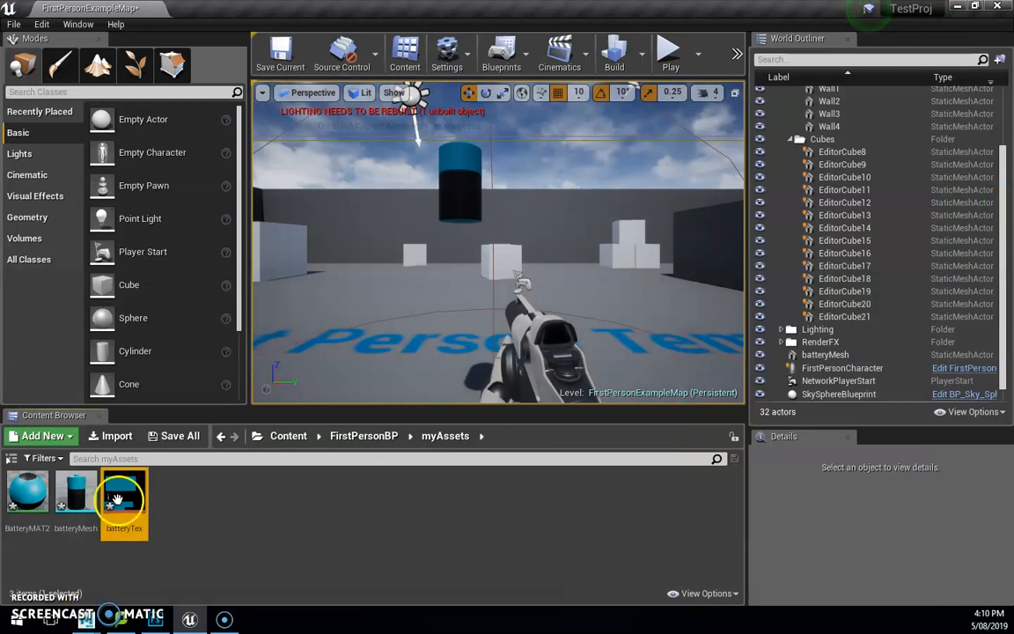